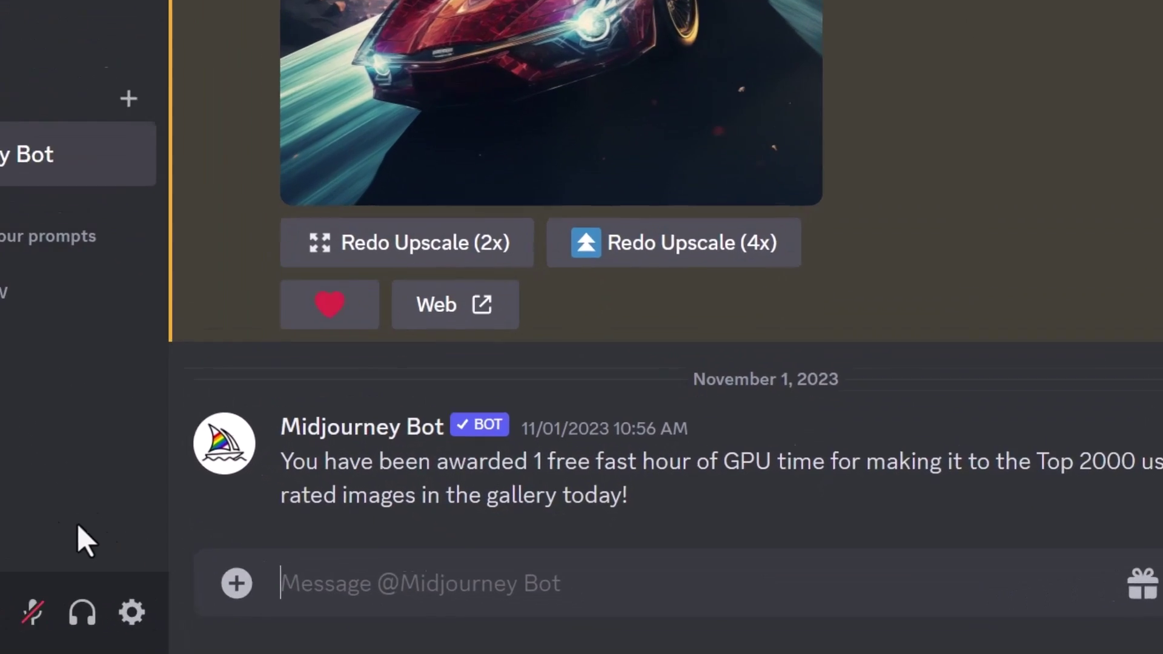
- Send a /tune request for the prompt 'vintage cartoon, neon retro futurism' to the Midjourney Bot
{"action": "type", "text": "/"}
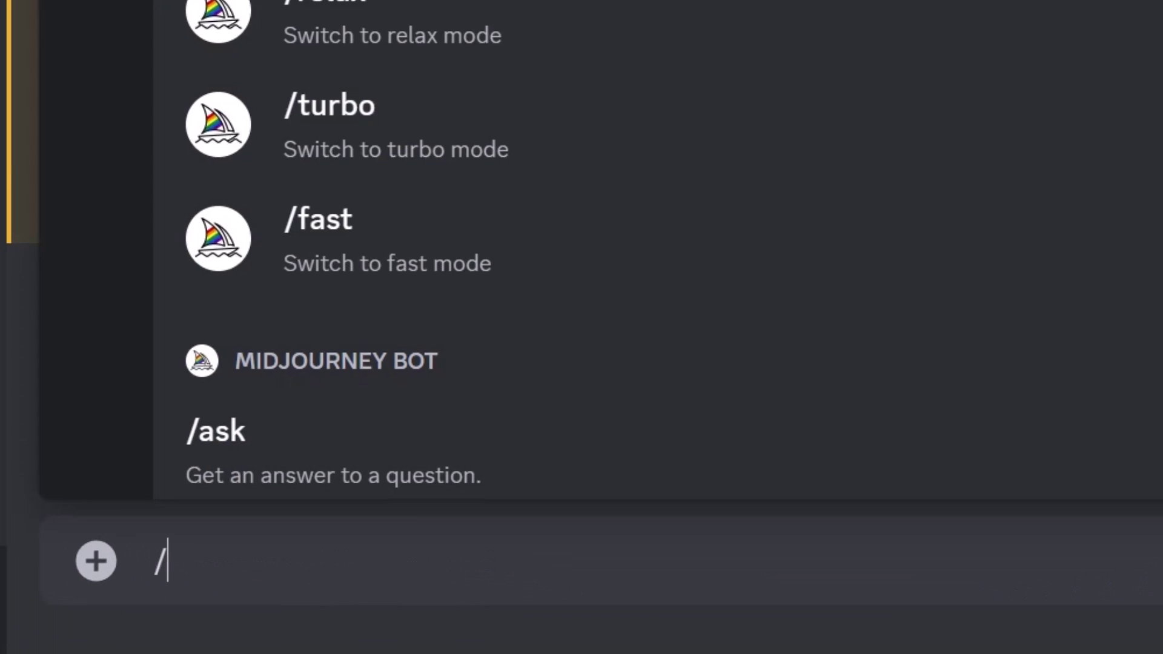
{"action": "type", "text": "tune"}
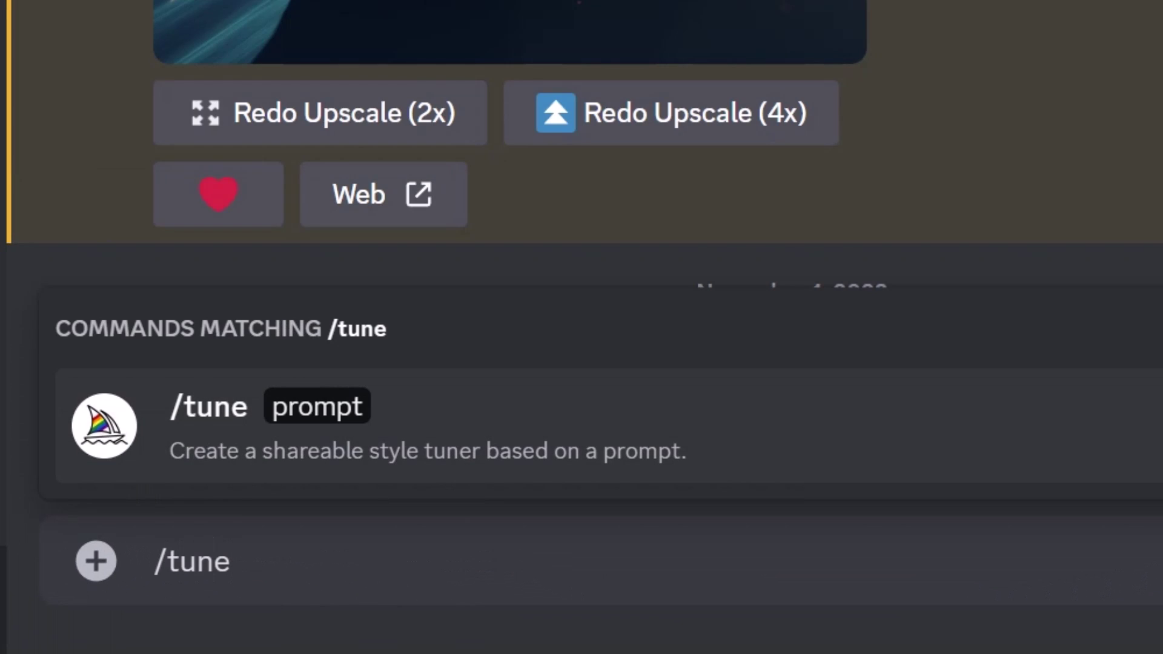
{"action": "key", "text": "Tab"}
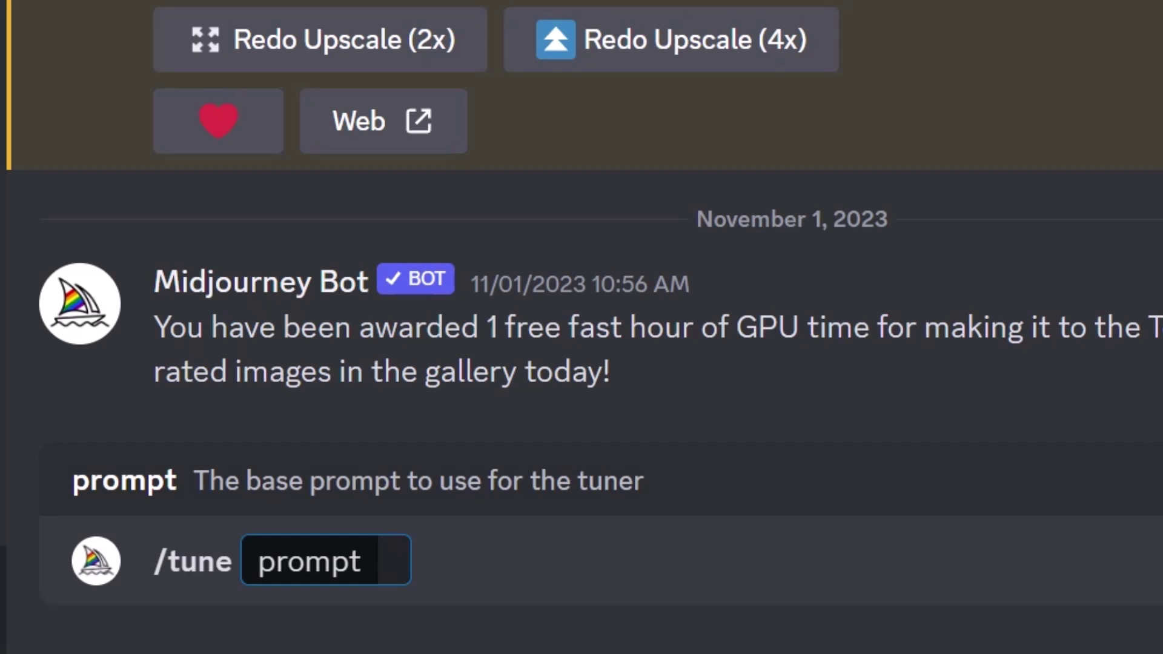
{"action": "type", "text": "vintage cartoon, neon retro futurism"}
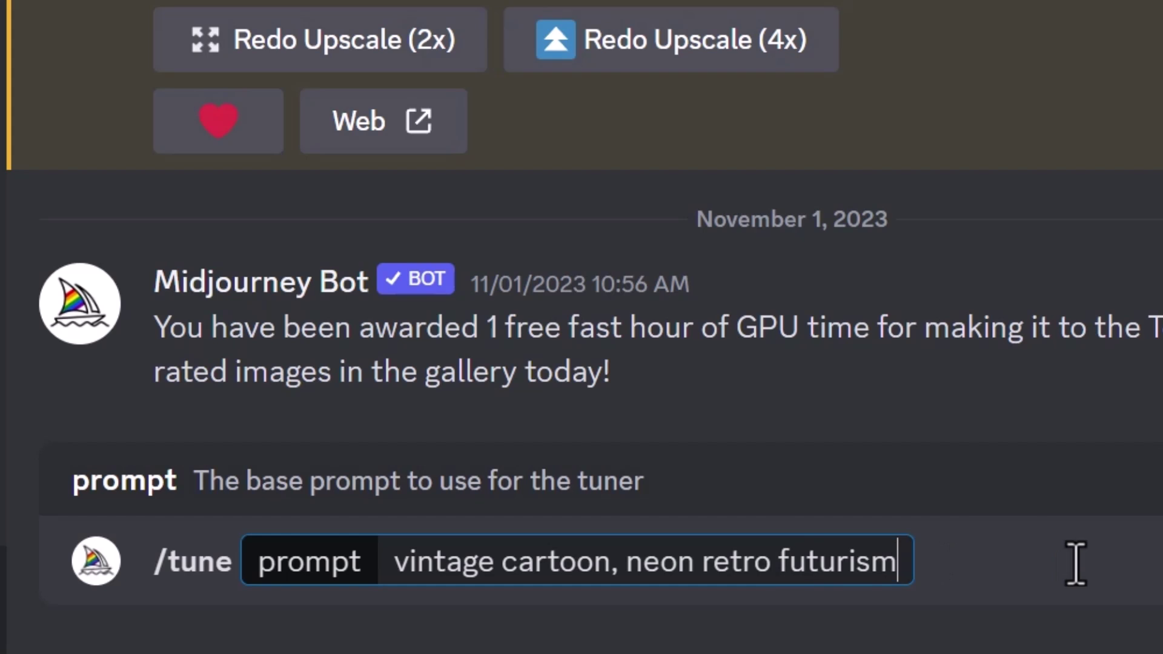
{"action": "key", "text": "Return"}
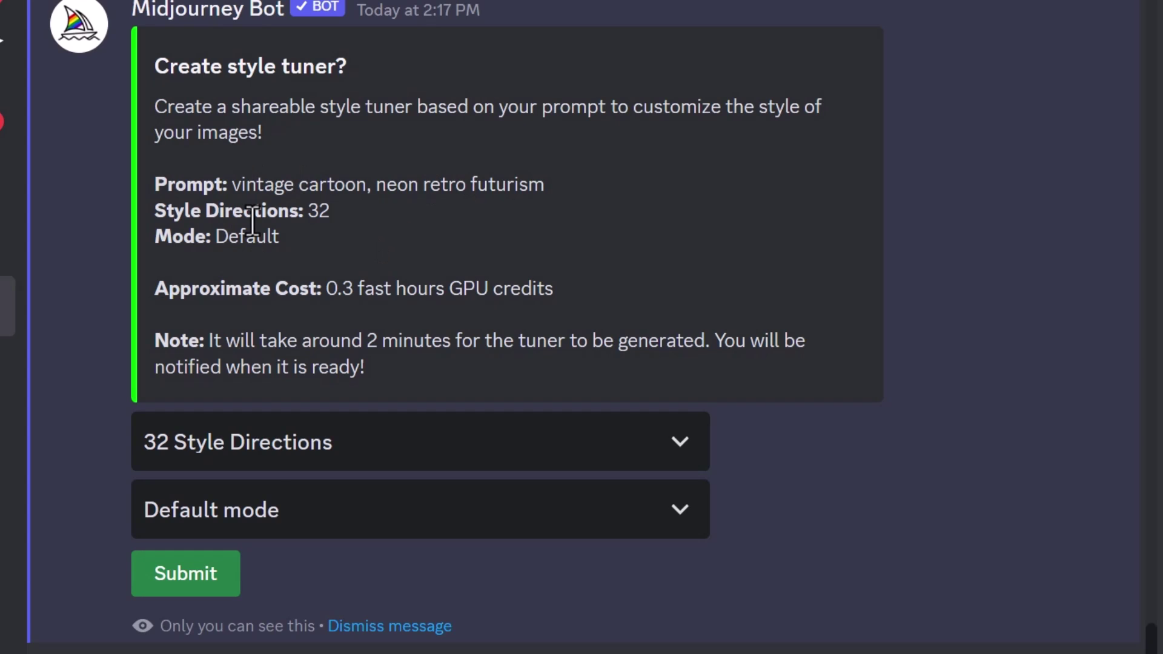
- Set Style Directions to 32 after briefly trying 128
{"action": "left_click", "coordinate": [346, 462]}
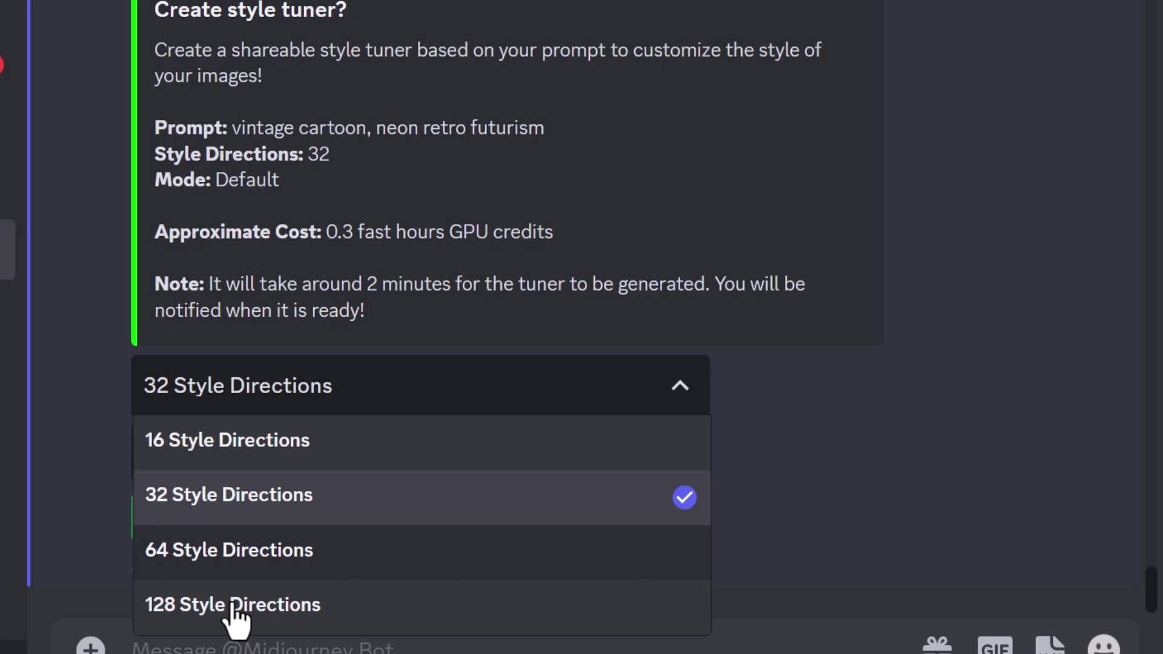
{"action": "left_click", "coordinate": [166, 611]}
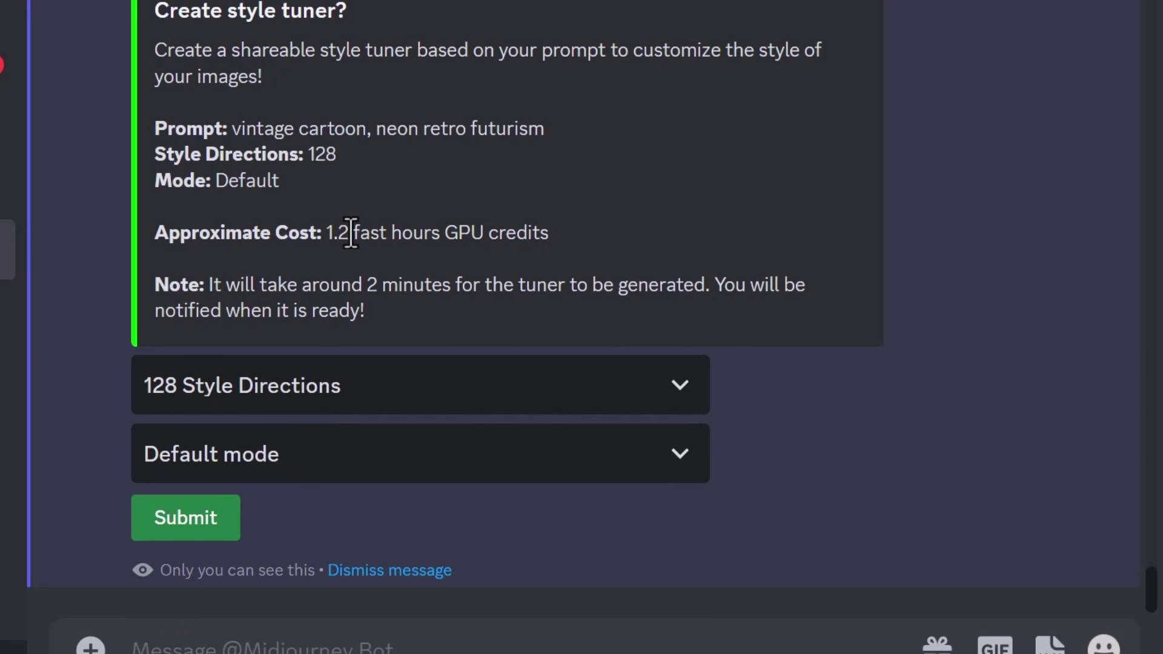
{"action": "left_click", "coordinate": [309, 418]}
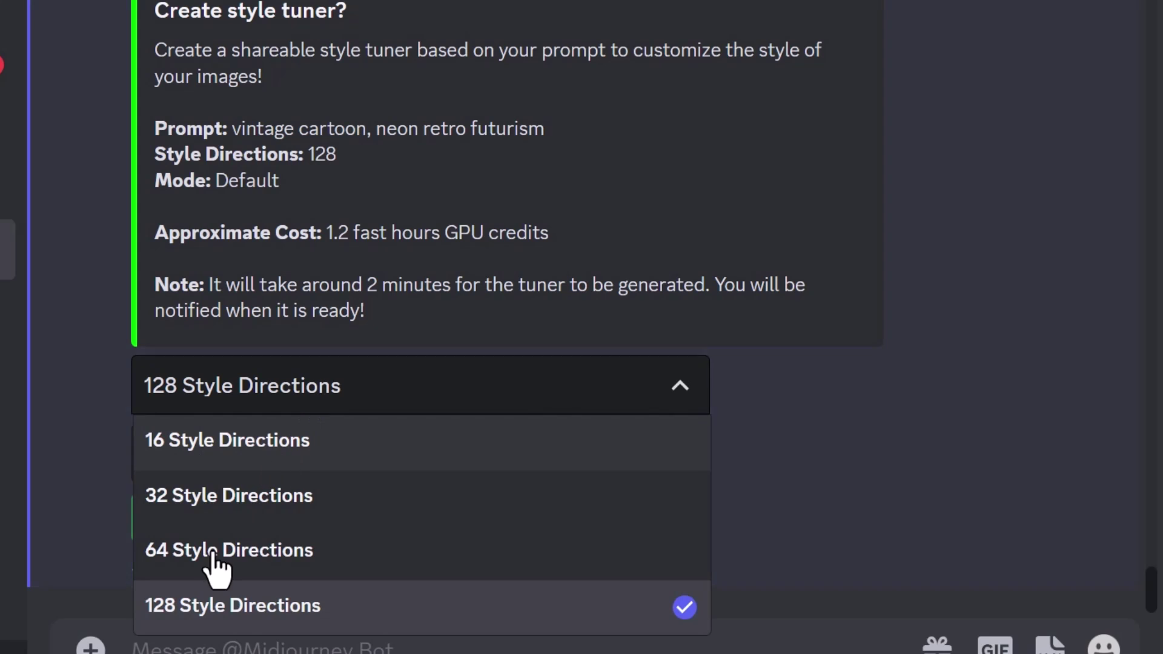
{"action": "left_click", "coordinate": [229, 506]}
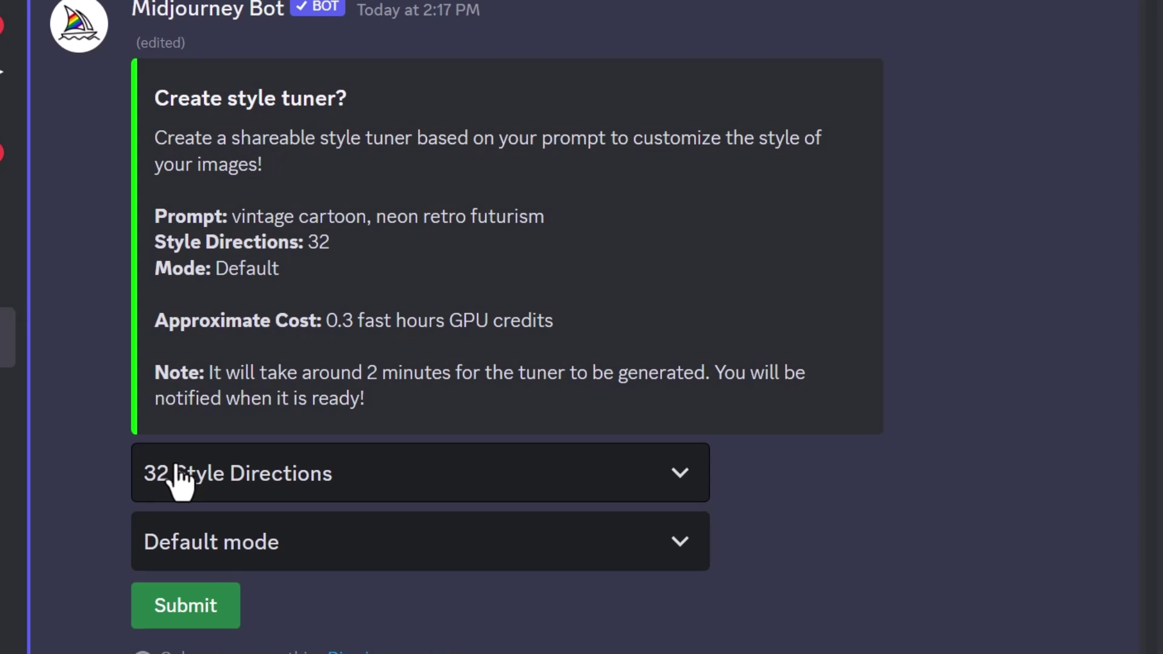
- Keep Default tuner mode, check the 0.3-hour cost, and submit the tuner request
{"action": "left_click", "coordinate": [206, 549]}
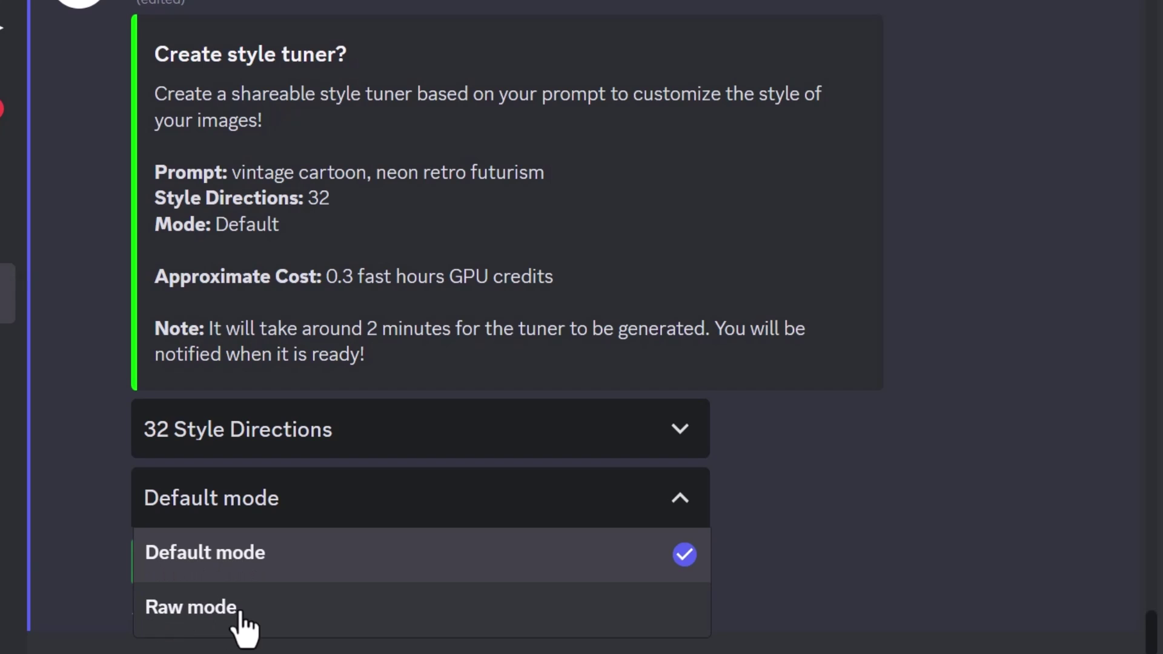
{"action": "left_click", "coordinate": [218, 558]}
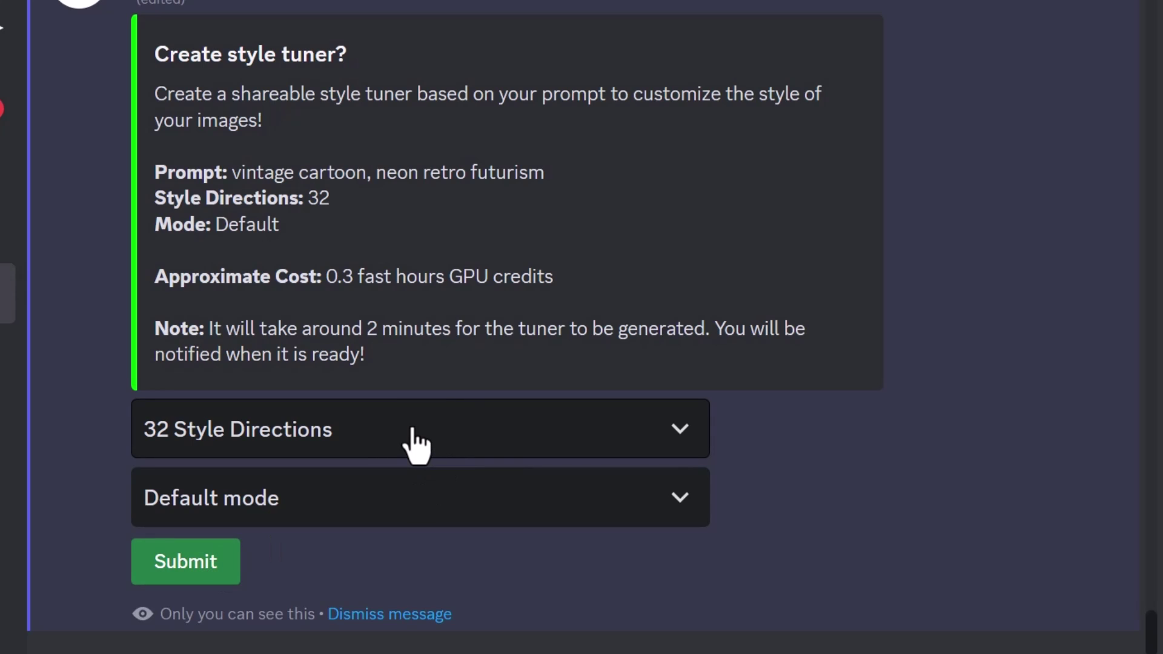
{"action": "left_click_drag", "start_coordinate": [342, 277], "coordinate": [354, 276]}
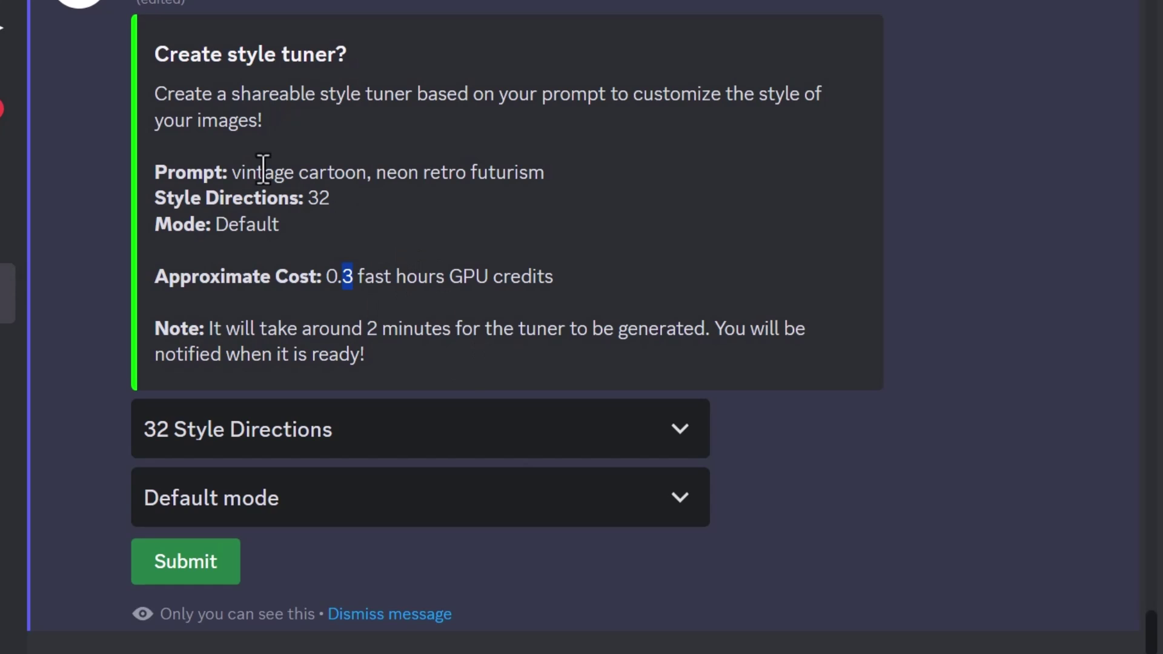
{"action": "left_click", "coordinate": [176, 579]}
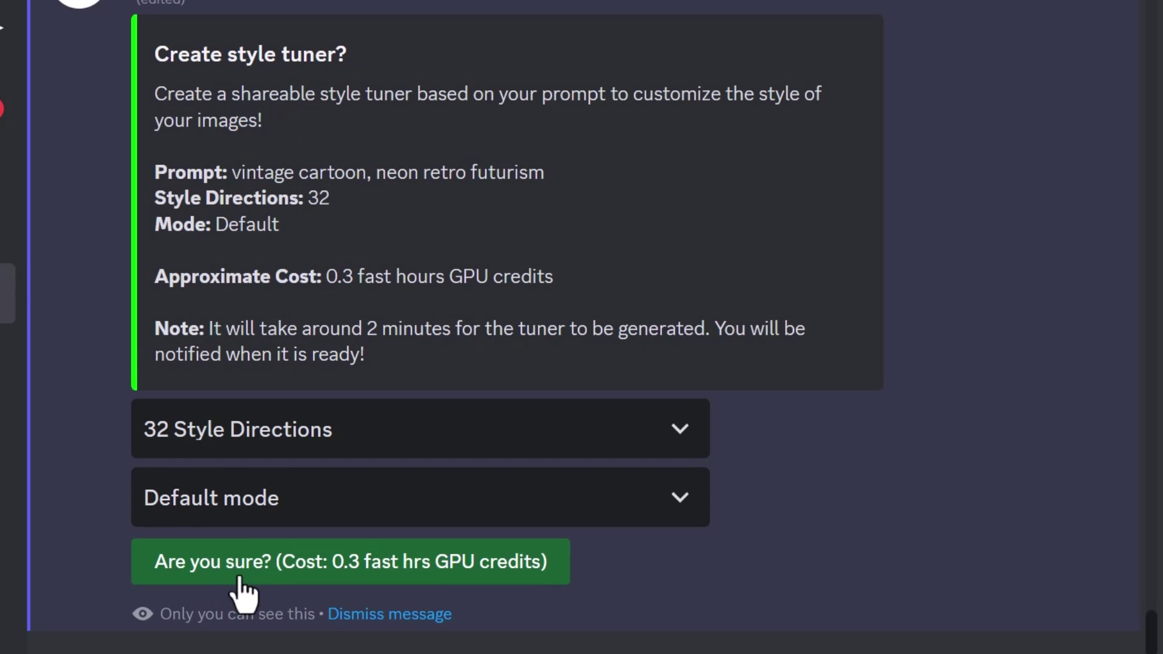
- Confirm the 0.3 fast-hour cost, then open the finished tuner link, trusting tuner.midjourney.com
{"action": "left_click", "coordinate": [368, 564]}
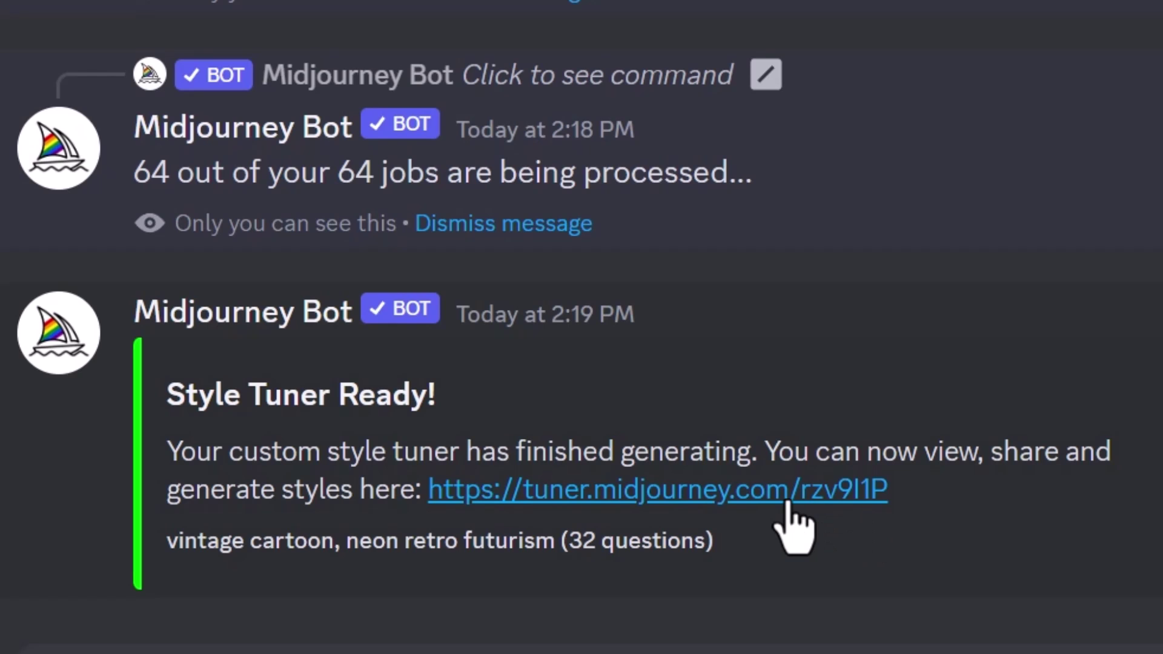
{"action": "left_click", "coordinate": [835, 578]}
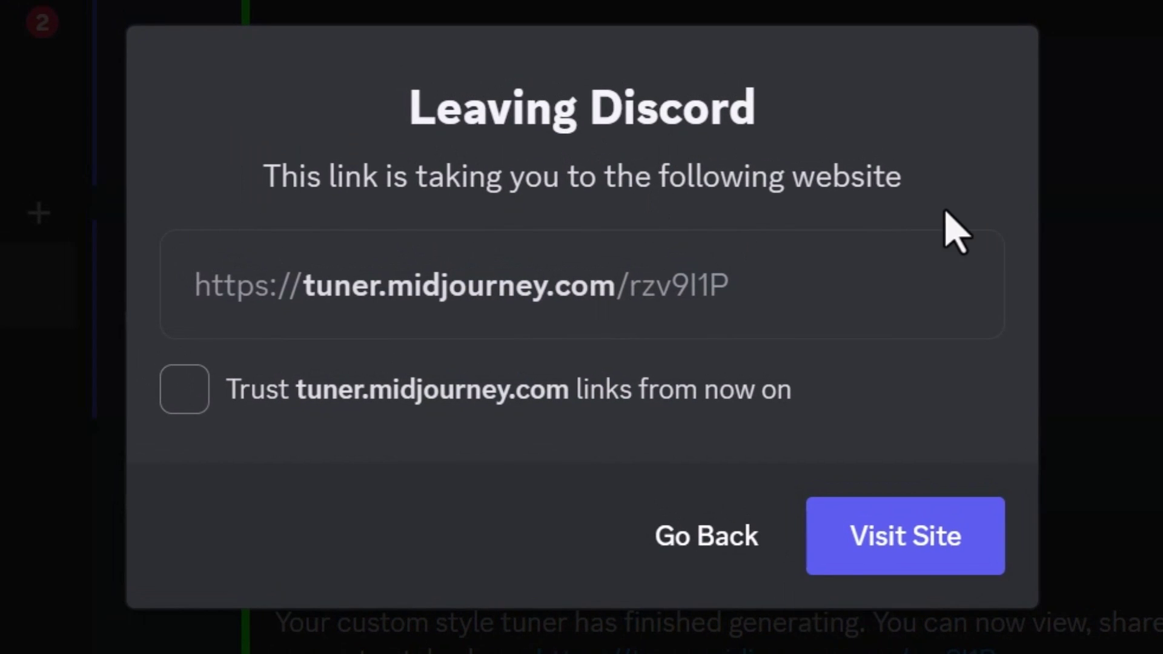
{"action": "left_click", "coordinate": [192, 390]}
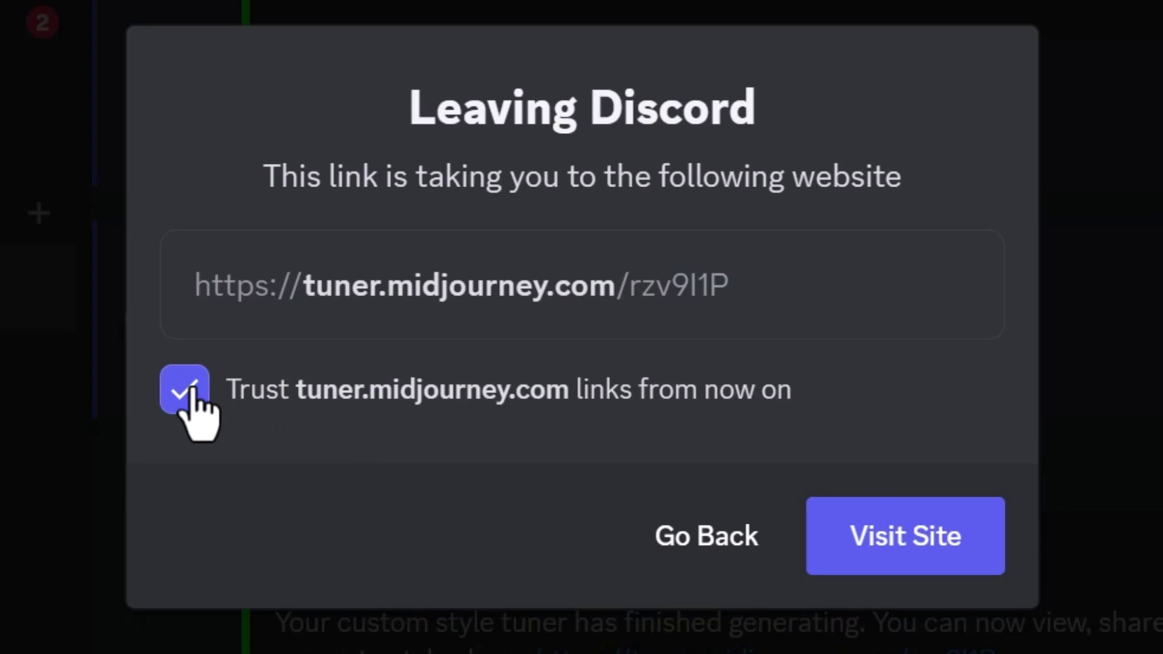
{"action": "left_click", "coordinate": [897, 554]}
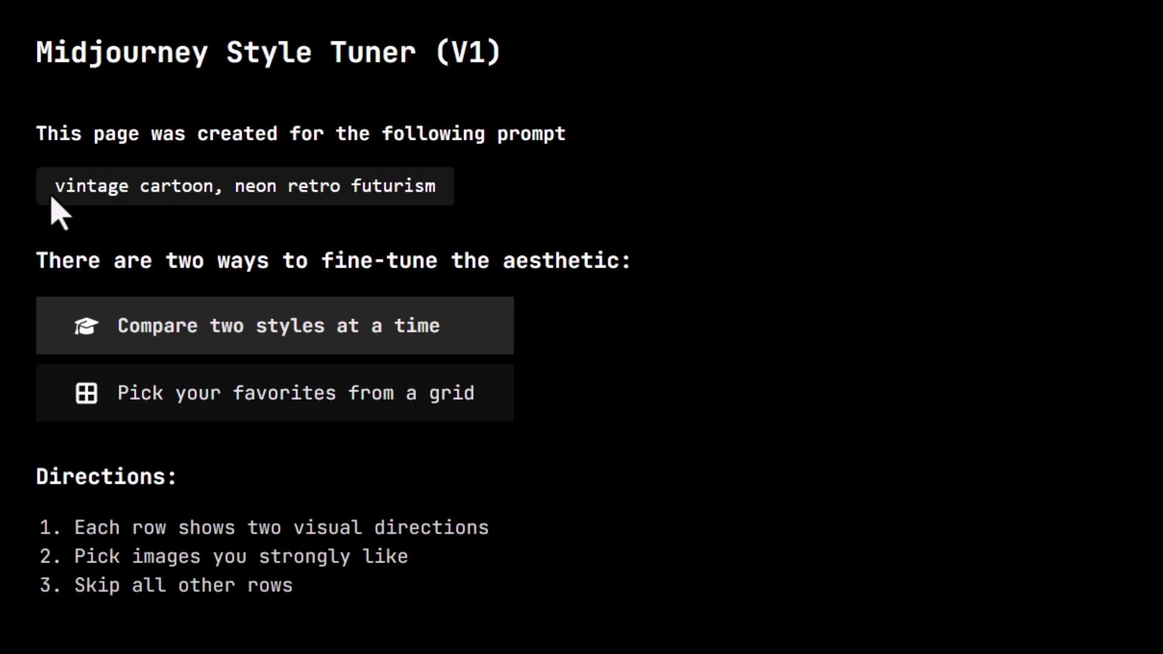
- In Compare two styles mode, pick row 1's left and row 2's right styles, giving j4uQFMgh
{"action": "left_click_drag", "start_coordinate": [52, 199], "coordinate": [332, 200]}
{"action": "left_click", "coordinate": [828, 241]}
{"action": "scroll", "coordinate": [356, 350], "scroll_direction": "down", "scroll_amount": 5}
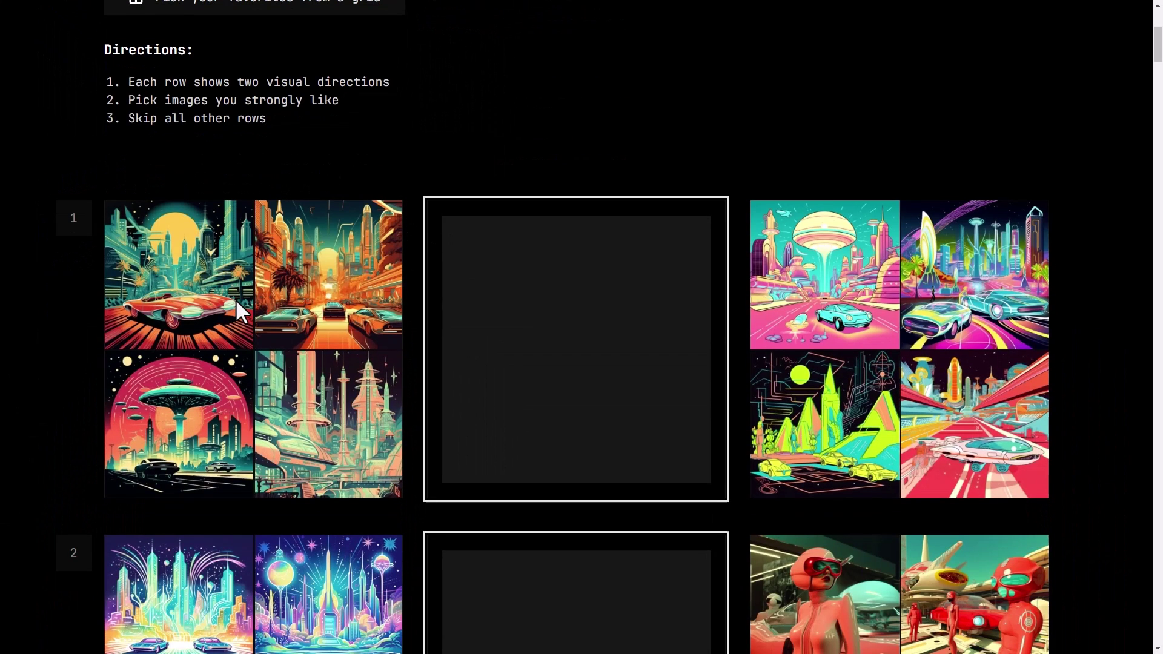
{"action": "scroll", "coordinate": [215, 295], "scroll_direction": "up", "scroll_amount": 2}
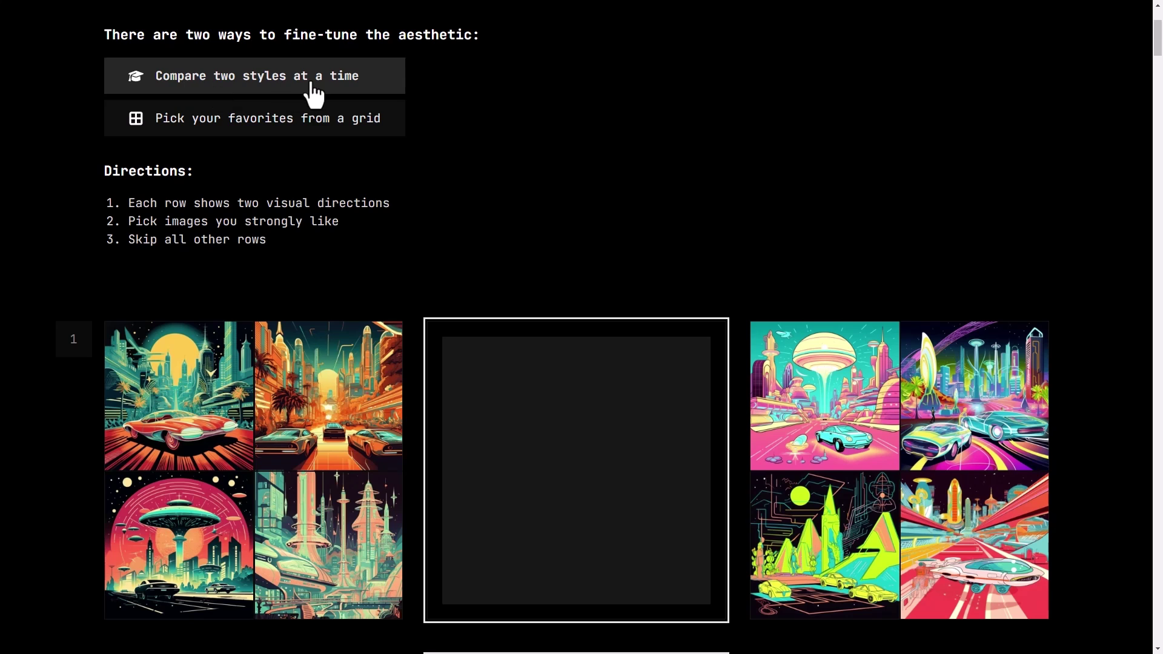
{"action": "scroll", "coordinate": [182, 375], "scroll_direction": "down", "scroll_amount": 2}
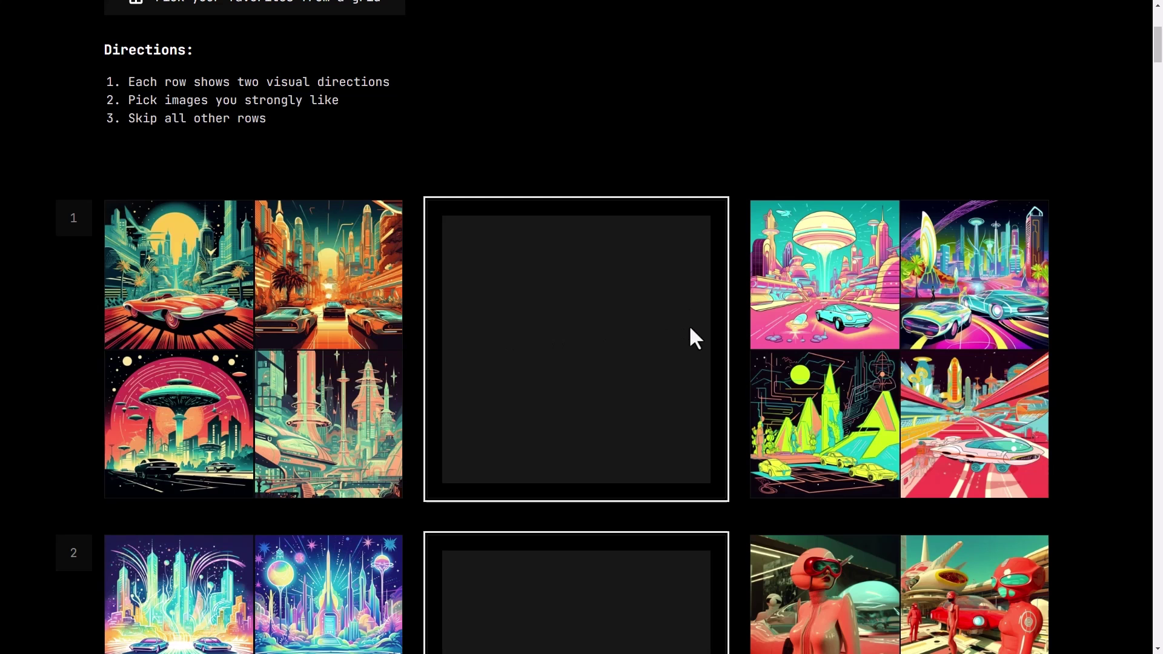
{"action": "left_click", "coordinate": [209, 305]}
{"action": "scroll", "coordinate": [227, 340], "scroll_direction": "down", "scroll_amount": 5}
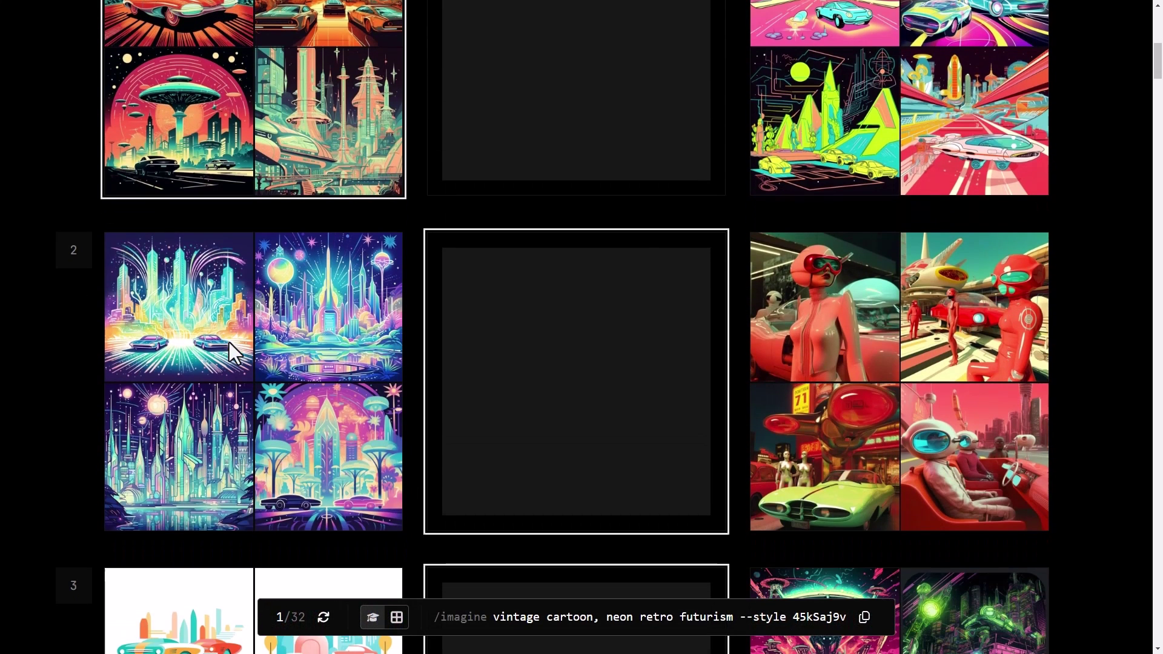
{"action": "left_click", "coordinate": [846, 336]}
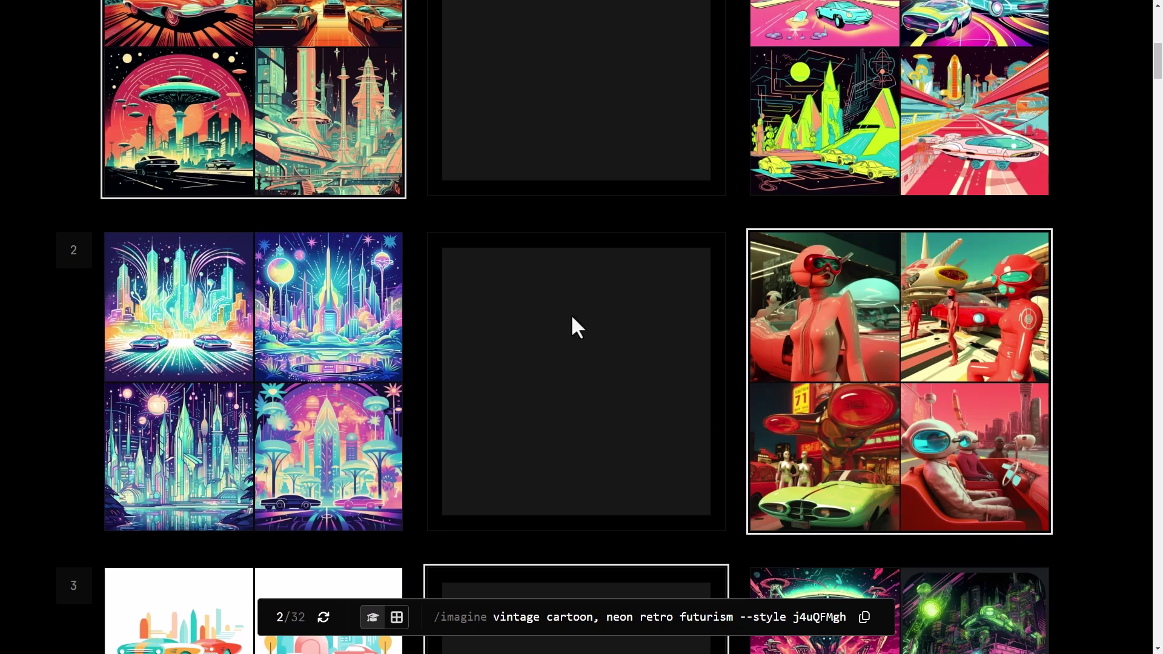
{"action": "scroll", "coordinate": [513, 379], "scroll_direction": "up", "scroll_amount": 10}
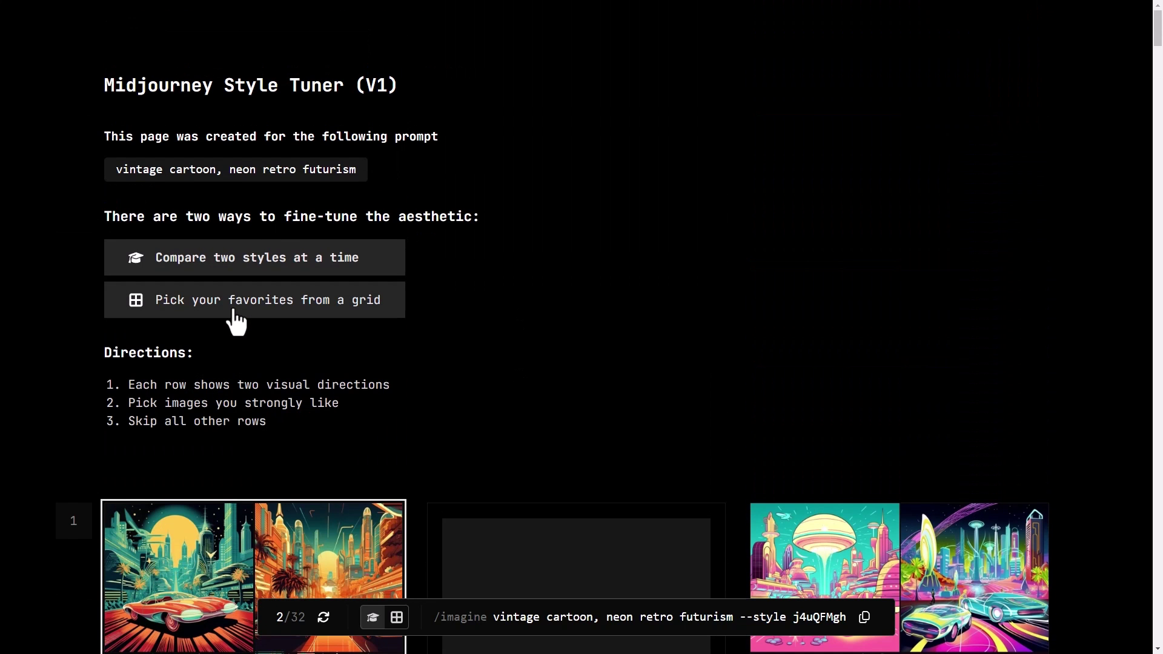
- Switch to the big-grid view and try several top-row images, ending on the sixth UFO city image
{"action": "left_click", "coordinate": [233, 310]}
{"action": "scroll", "coordinate": [554, 339], "scroll_direction": "down", "scroll_amount": 2}
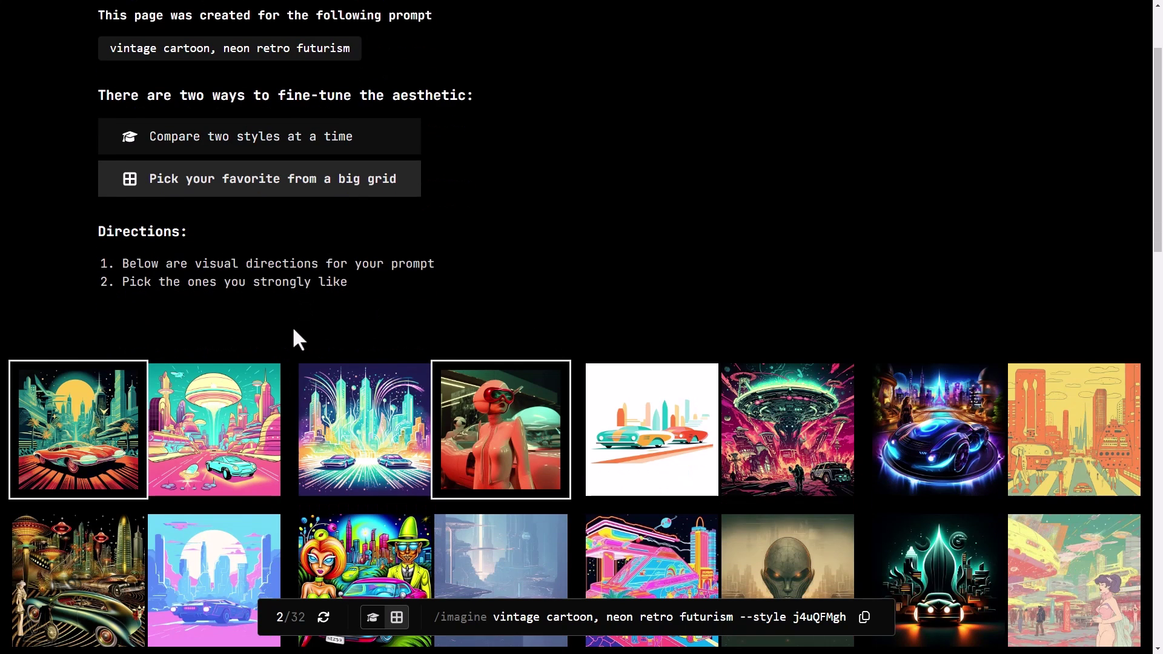
{"action": "scroll", "coordinate": [293, 331], "scroll_direction": "down", "scroll_amount": 3}
{"action": "left_click", "coordinate": [233, 276]}
{"action": "left_click", "coordinate": [136, 264]}
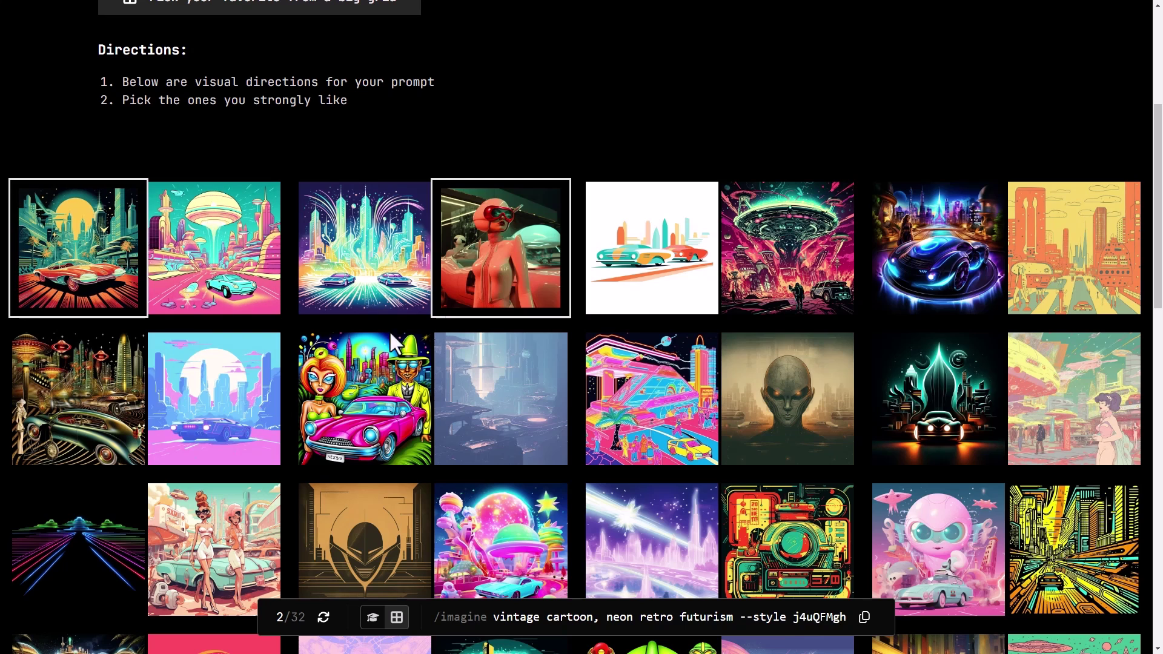
{"action": "left_click", "coordinate": [384, 278]}
{"action": "left_click", "coordinate": [471, 253]}
{"action": "left_click", "coordinate": [786, 248]}
{"action": "left_click", "coordinate": [678, 252]}
{"action": "left_click", "coordinate": [747, 248]}
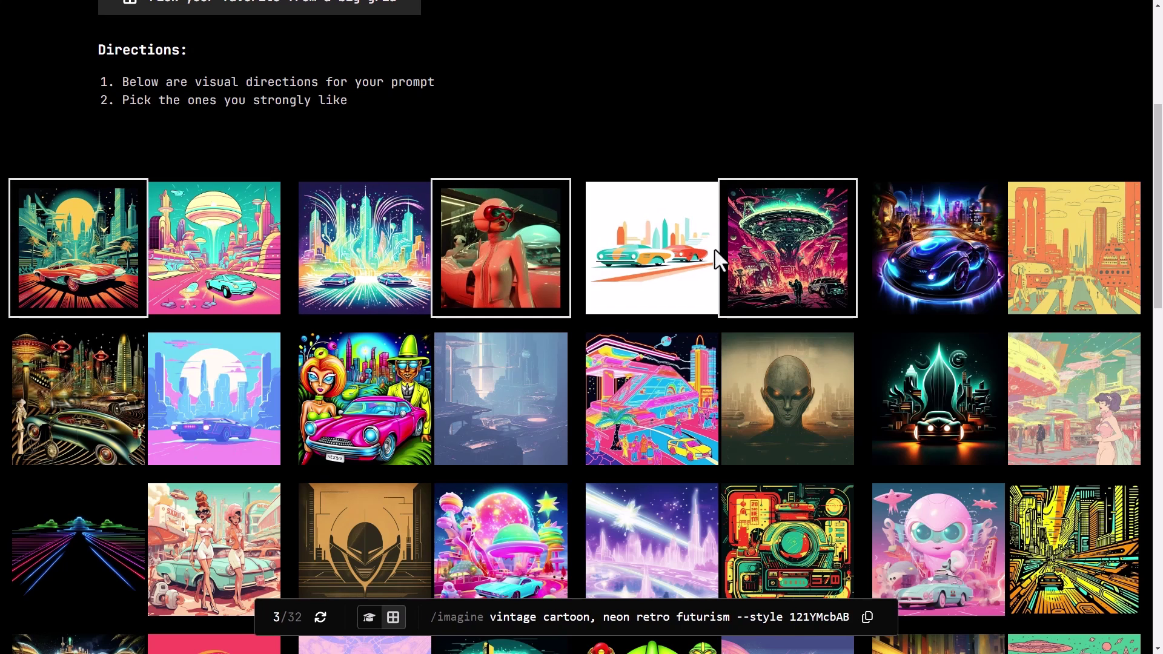
- Return to the big-grid view, select the style code, and reset all picks
{"action": "scroll", "coordinate": [690, 348], "scroll_direction": "down", "scroll_amount": 10}
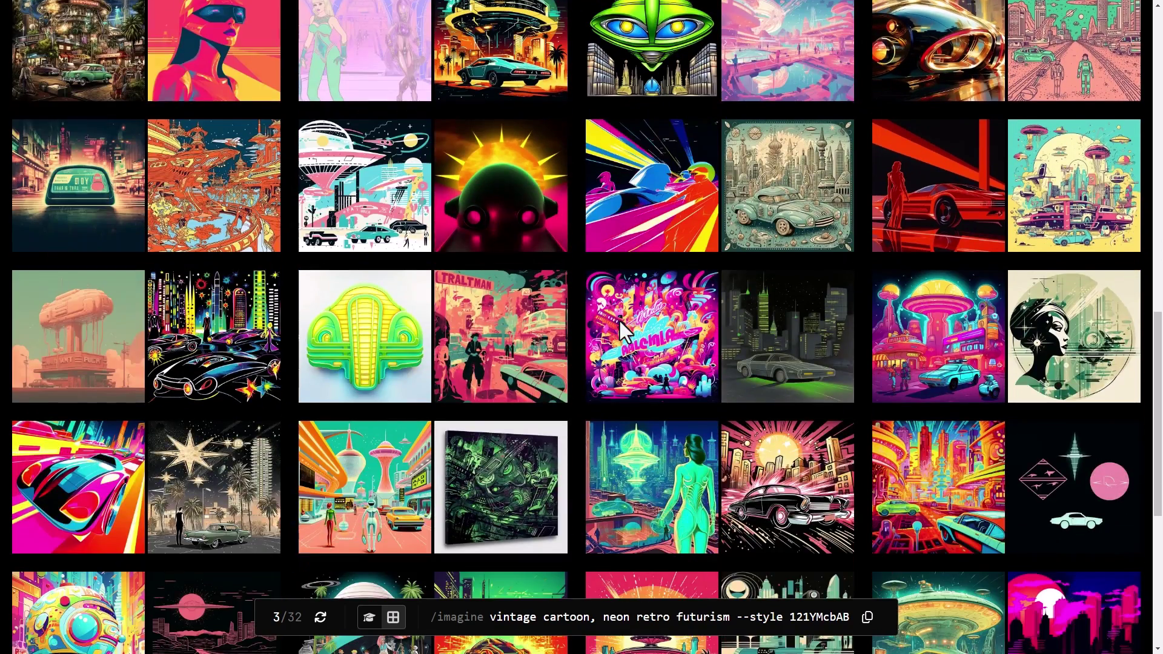
{"action": "scroll", "coordinate": [636, 279], "scroll_direction": "down", "scroll_amount": 2}
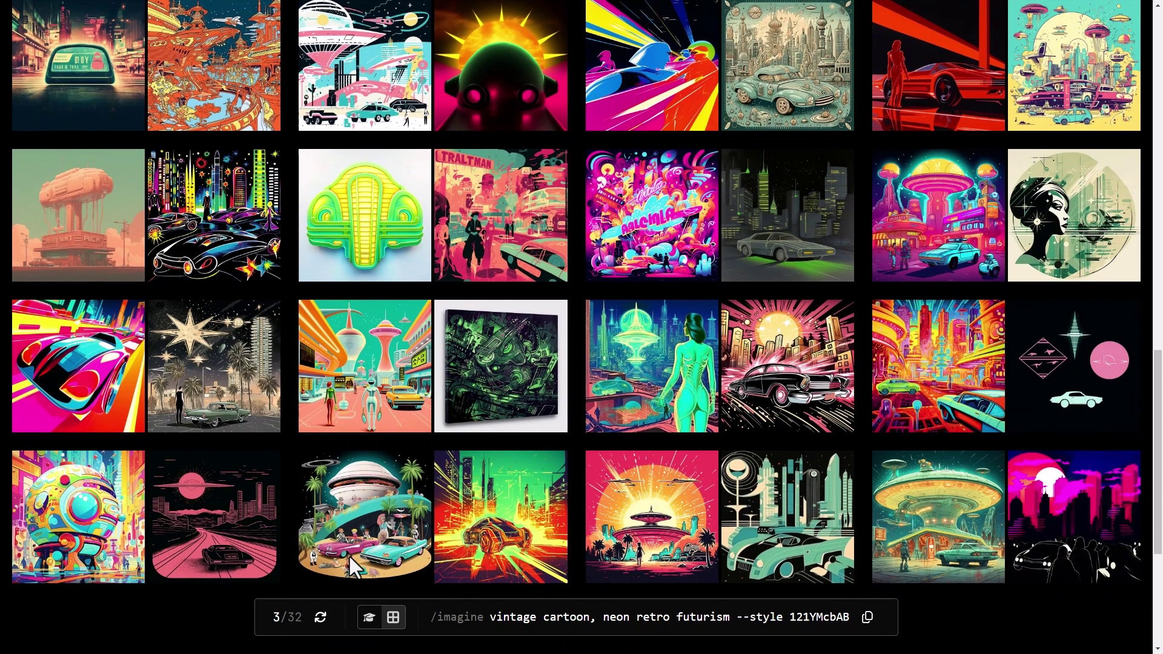
{"action": "left_click", "coordinate": [374, 621]}
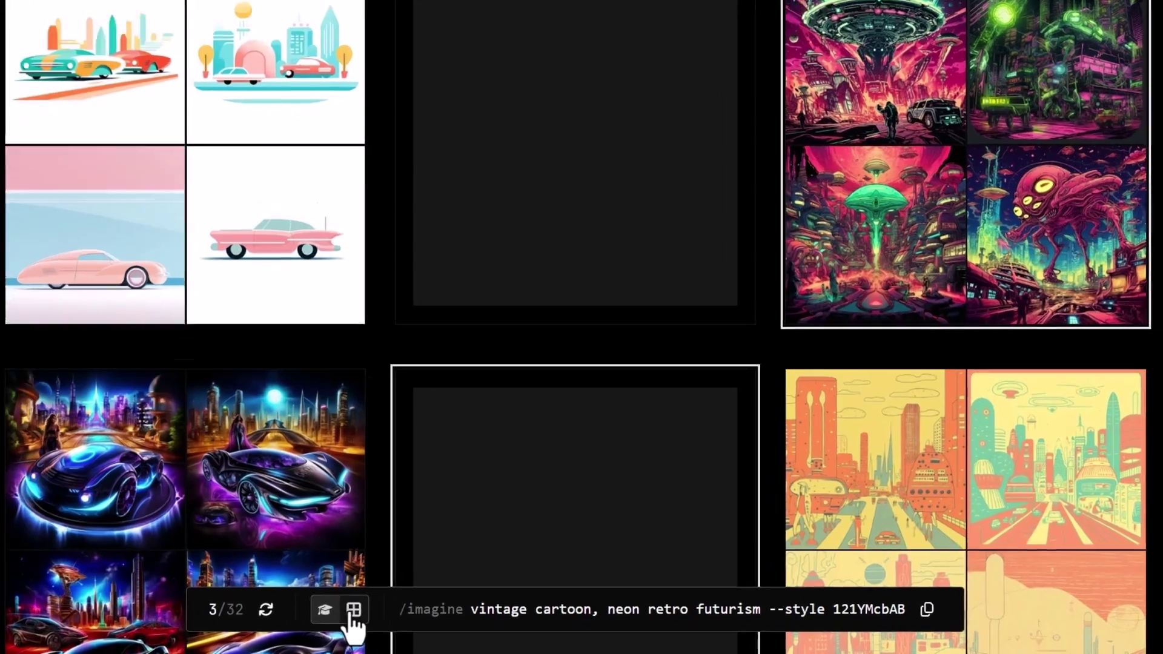
{"action": "left_click", "coordinate": [392, 619]}
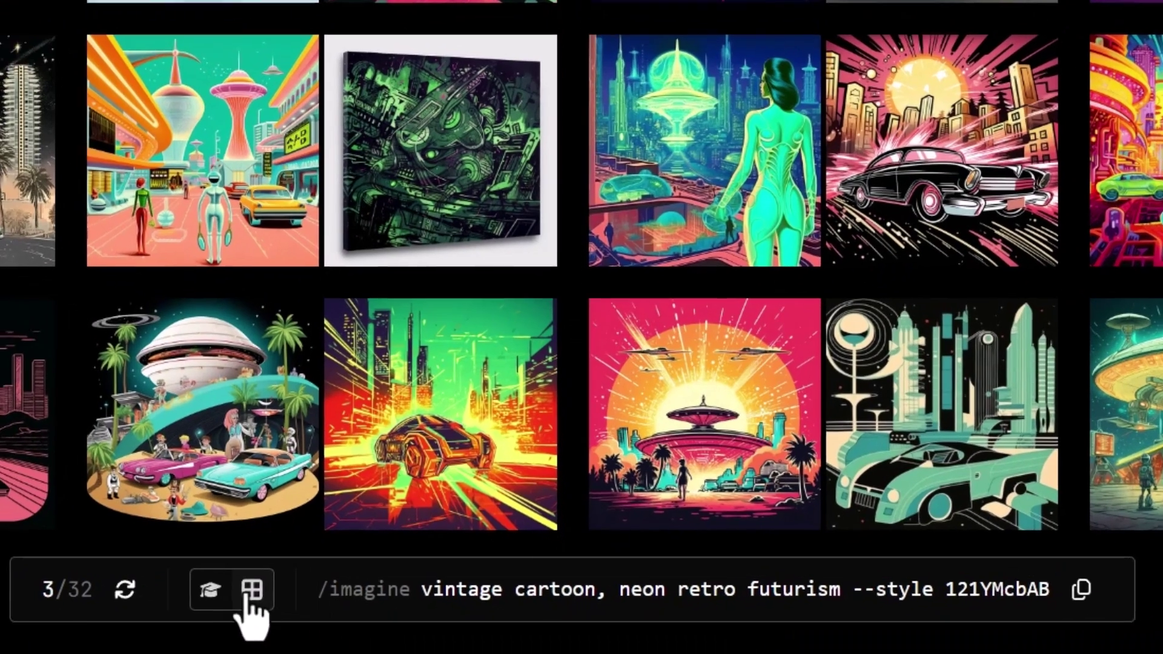
{"action": "left_click_drag", "start_coordinate": [1048, 589], "coordinate": [855, 591]}
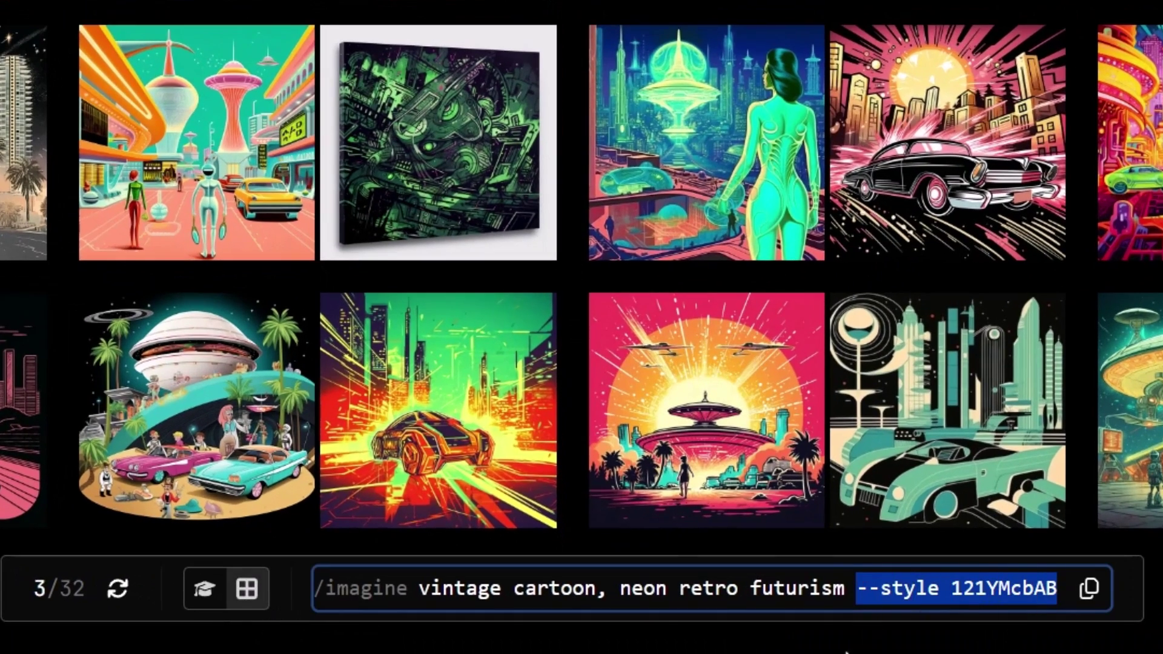
{"action": "left_click", "coordinate": [115, 600]}
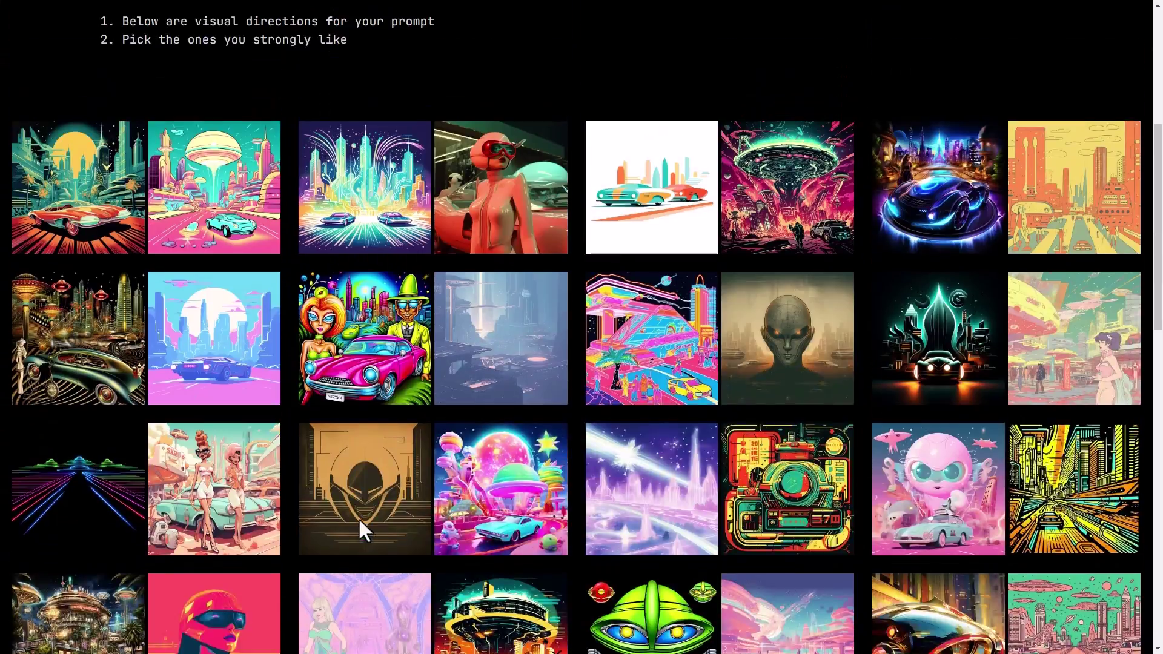
- Pick the pink saucer-tower city, pastel purple-car city, neon two-car skyline and other favourites
{"action": "scroll", "coordinate": [359, 518], "scroll_direction": "up", "scroll_amount": 5}
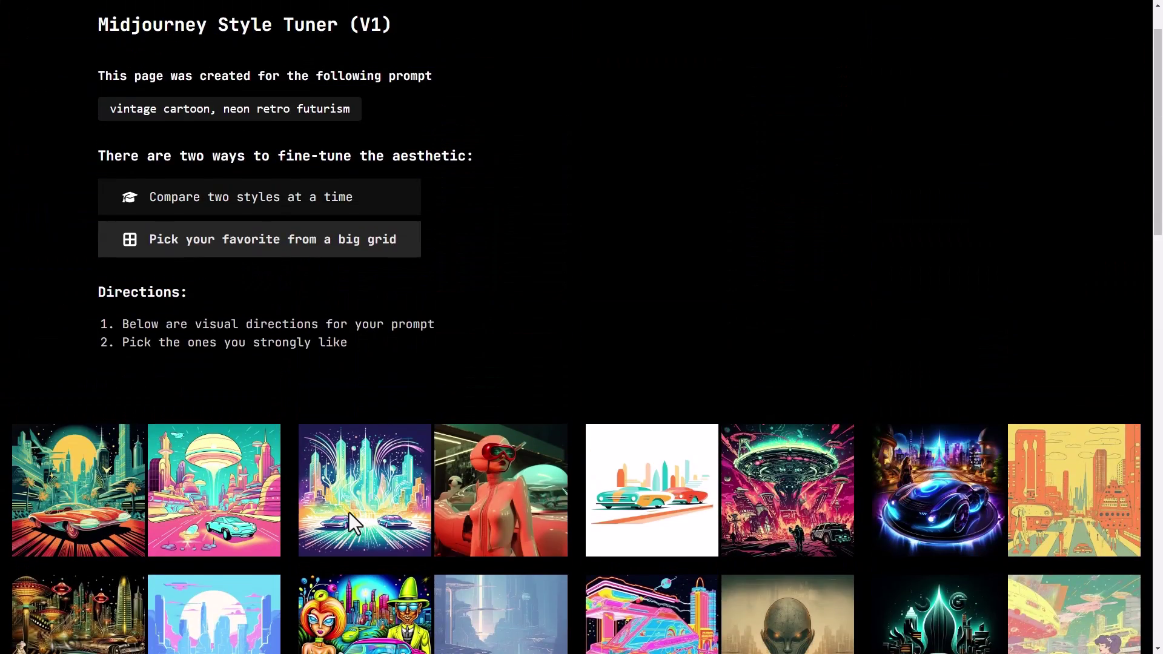
{"action": "scroll", "coordinate": [267, 333], "scroll_direction": "down", "scroll_amount": 3}
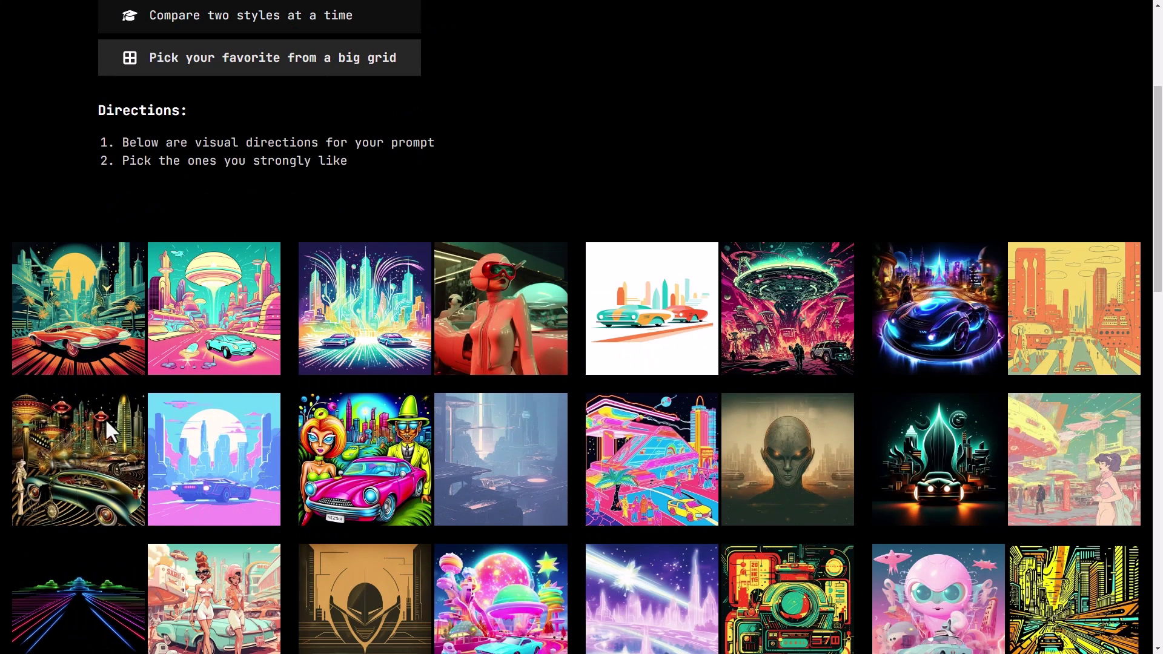
{"action": "scroll", "coordinate": [89, 395], "scroll_direction": "down", "scroll_amount": 1}
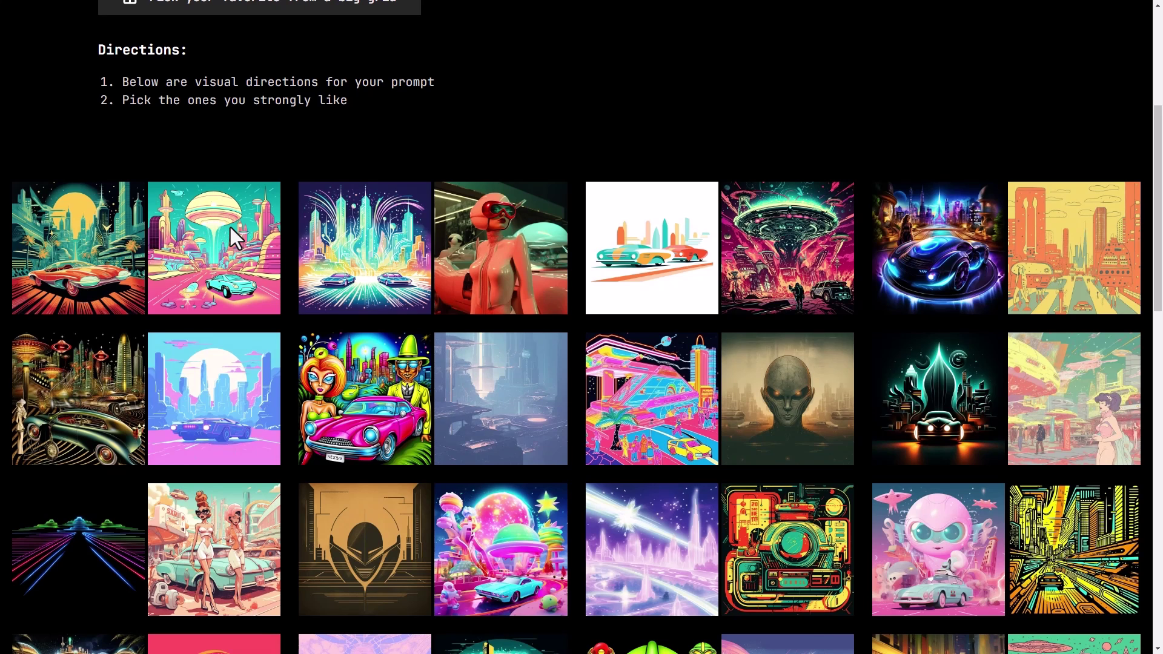
{"action": "left_click", "coordinate": [210, 242]}
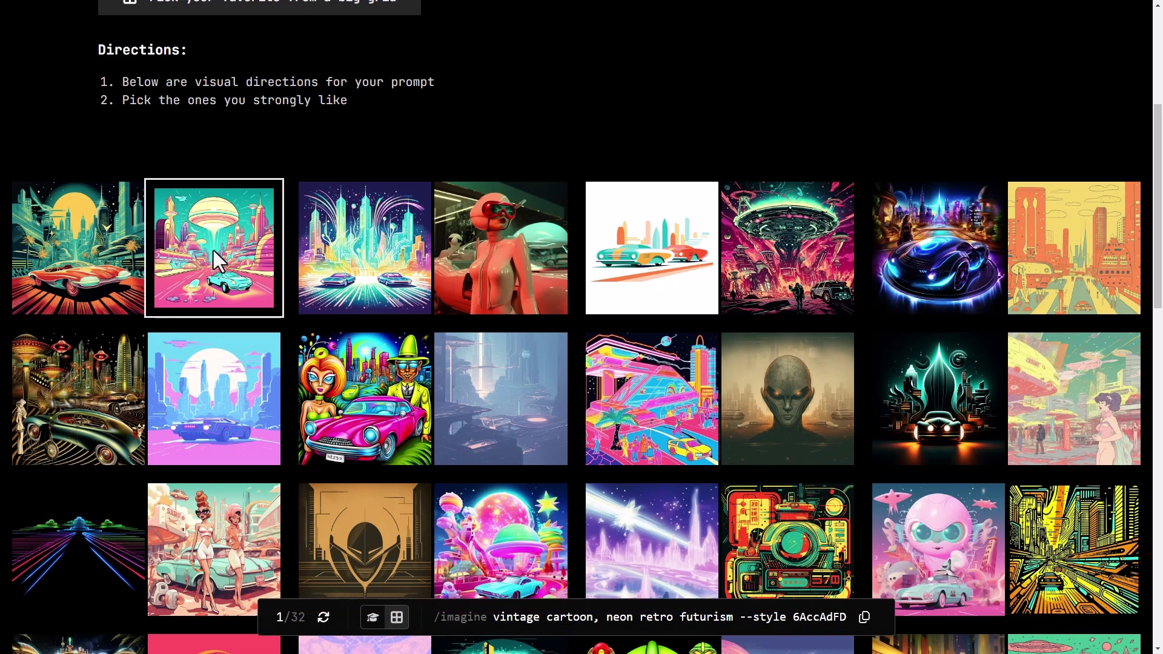
{"action": "left_click", "coordinate": [209, 367]}
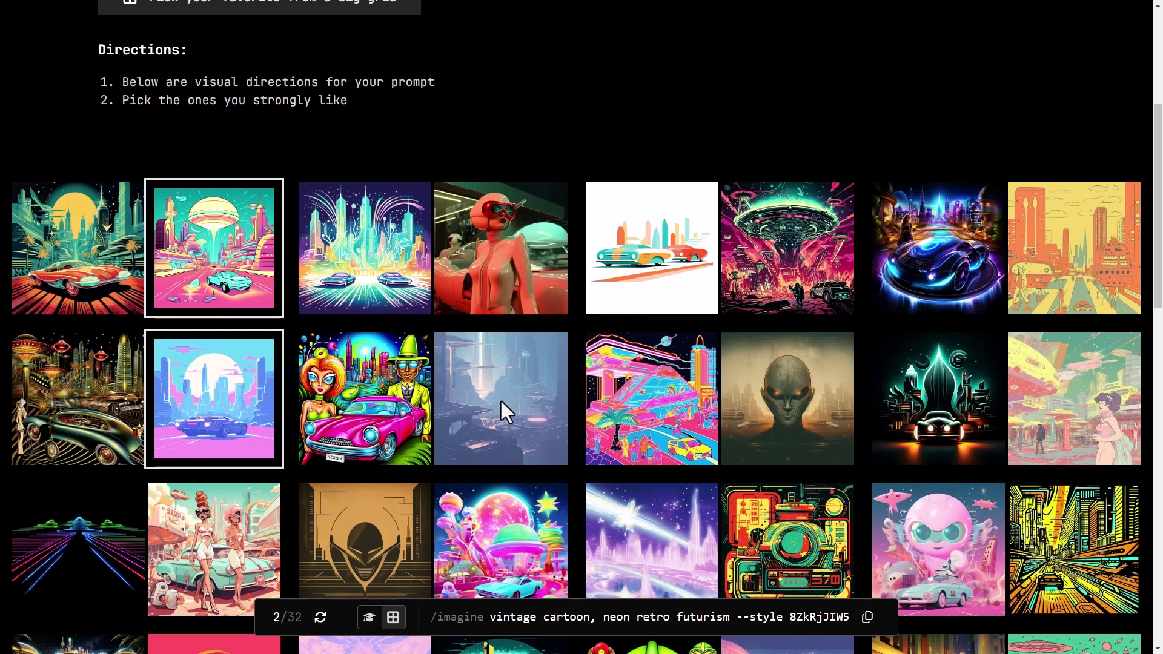
{"action": "left_click", "coordinate": [337, 240]}
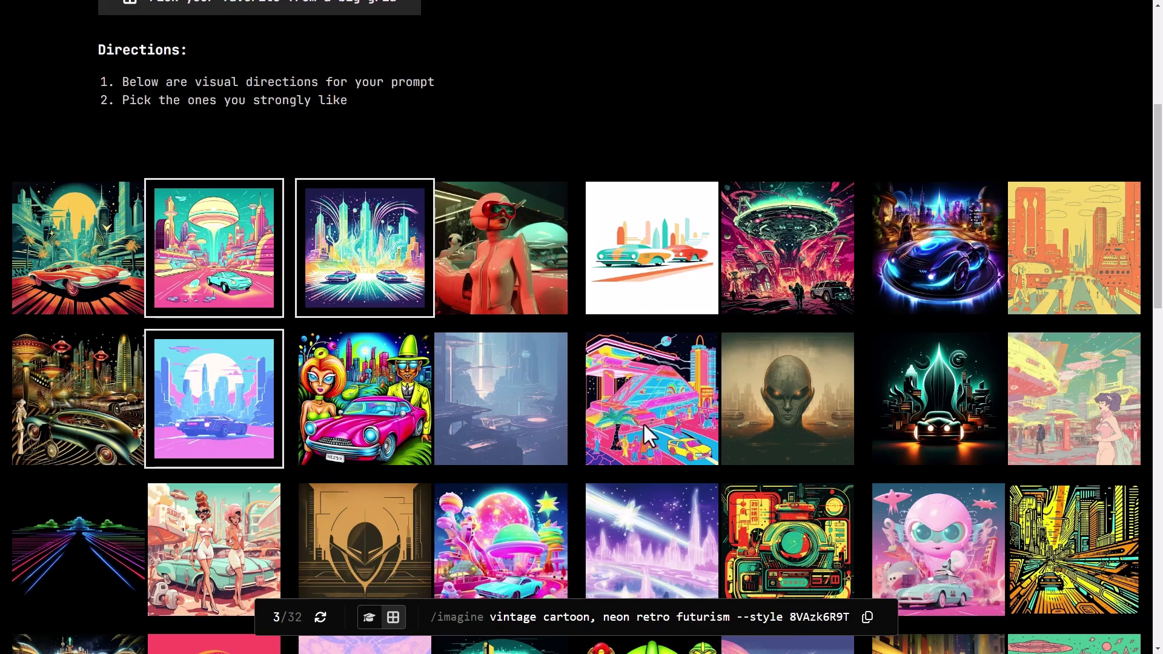
{"action": "left_click", "coordinate": [652, 394]}
{"action": "scroll", "coordinate": [652, 392], "scroll_direction": "down", "scroll_amount": 6}
{"action": "left_click", "coordinate": [808, 354]}
{"action": "left_click", "coordinate": [652, 188]}
{"action": "left_click", "coordinate": [365, 338]}
{"action": "left_click", "coordinate": [211, 333]}
- Pick more favourites further down to reach 18/32 and copy the --style ioHOBNvZpVEdxrmx prompt
{"action": "scroll", "coordinate": [211, 333], "scroll_direction": "down", "scroll_amount": 3}
{"action": "left_click", "coordinate": [915, 455]}
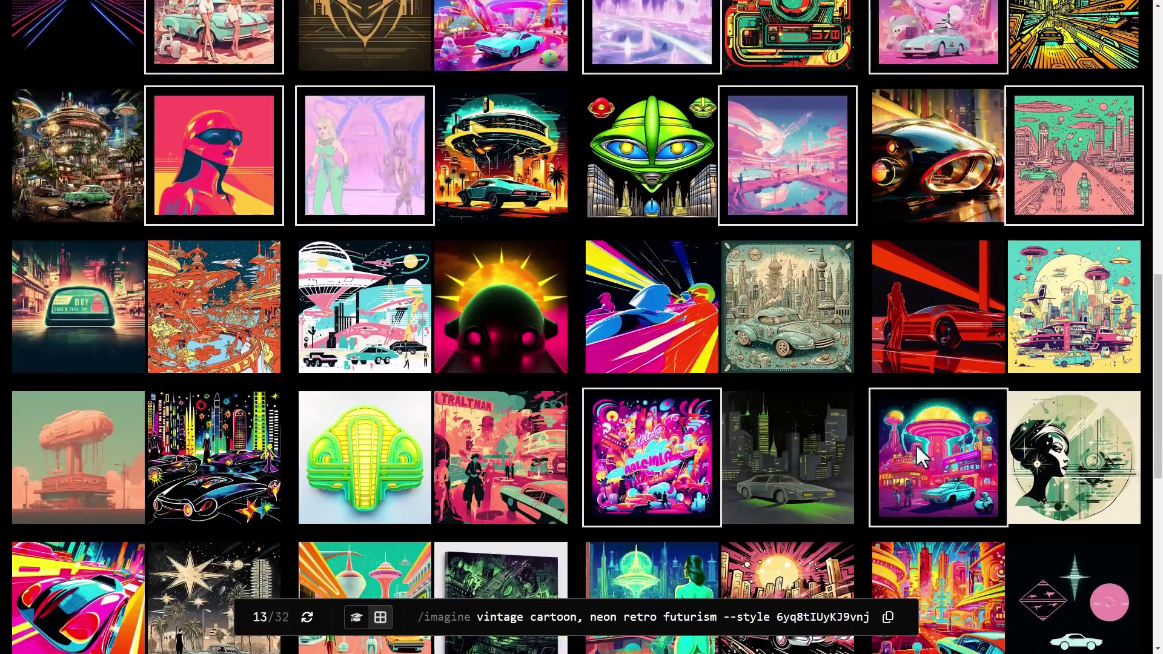
{"action": "scroll", "coordinate": [915, 443], "scroll_direction": "down", "scroll_amount": 3}
{"action": "left_click", "coordinate": [214, 126]}
{"action": "scroll", "coordinate": [213, 464], "scroll_direction": "down", "scroll_amount": 2}
{"action": "left_click", "coordinate": [213, 464]}
{"action": "left_click", "coordinate": [652, 457]}
{"action": "left_click", "coordinate": [1075, 458]}
{"action": "left_click", "coordinate": [802, 322]}
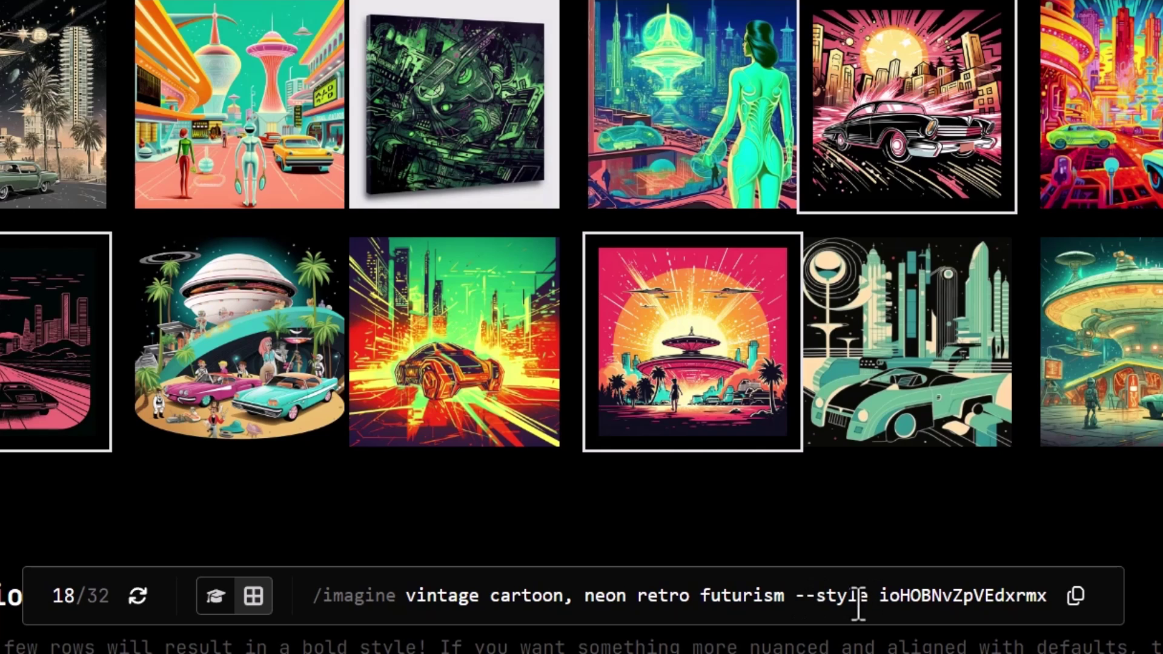
{"action": "left_click", "coordinate": [1078, 607]}
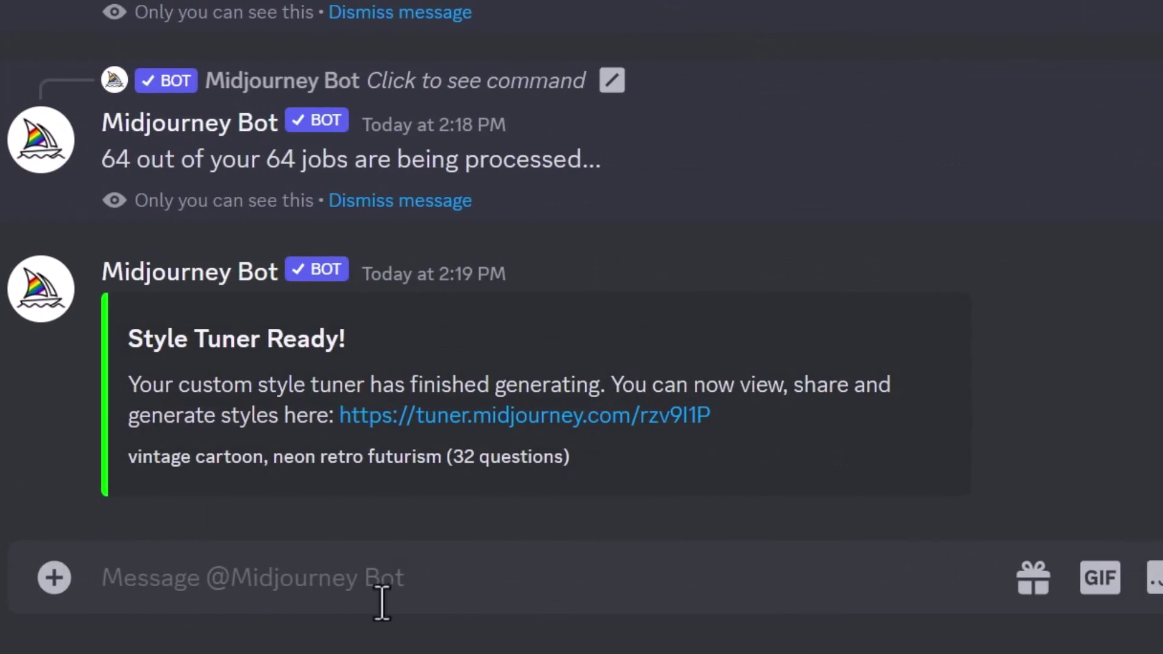
- Run /imagine with the pasted 'vintage cartoon, neon retro futurism --style ioHOBNvZpVEdxrmx' prompt
{"action": "type", "text": "/imag"}
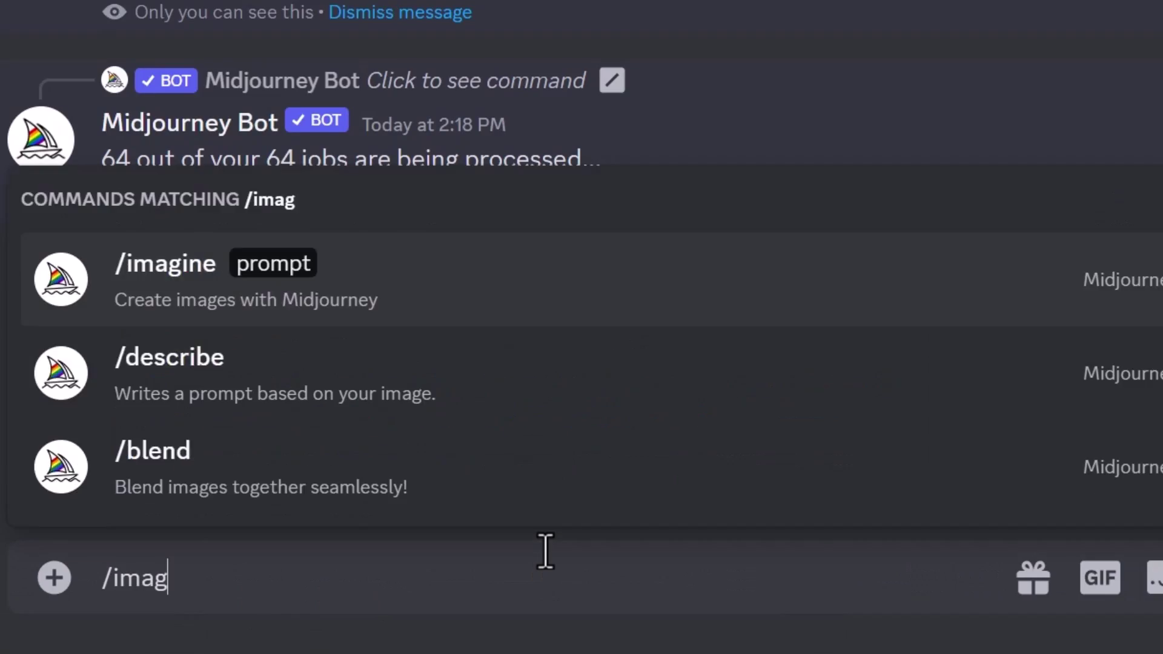
{"action": "key", "text": "Tab"}
{"action": "key", "text": "ctrl+v"}
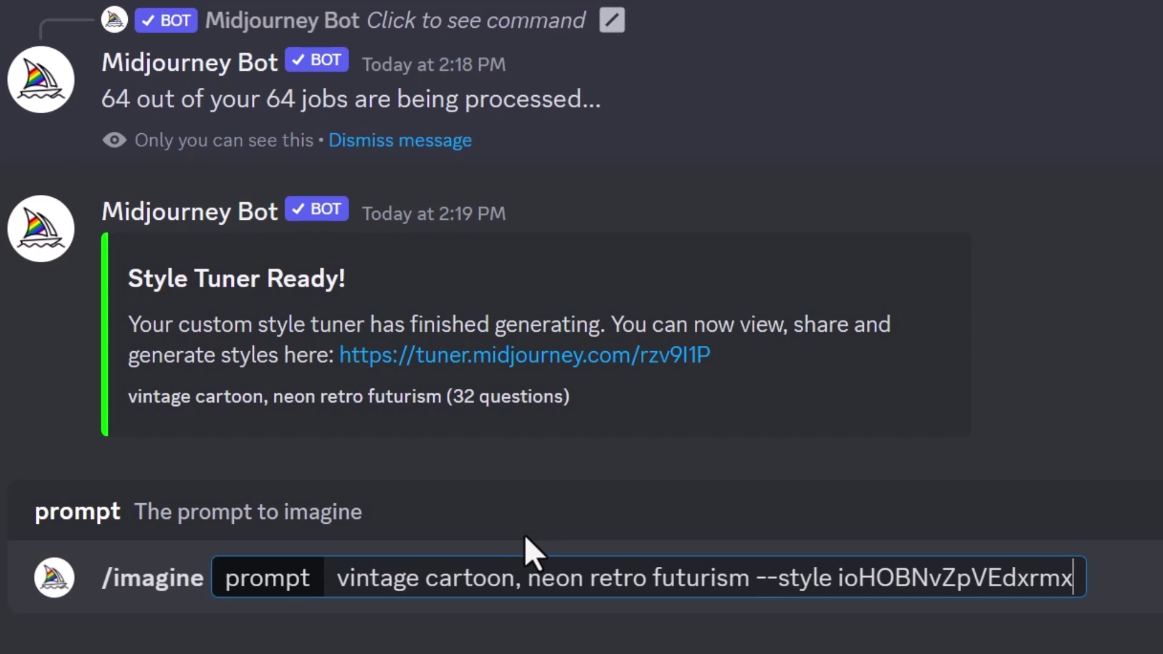
{"action": "key", "text": "Return"}
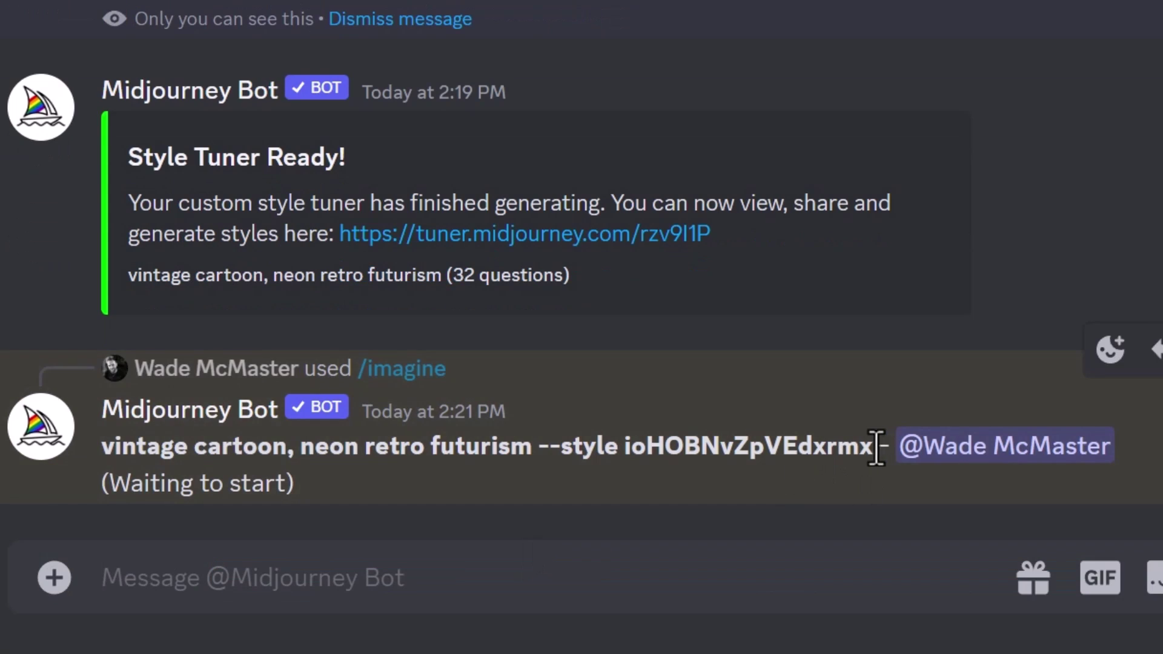
- Select and copy the '--style ioHOBNvZpVEdxrmx' text from the bot's message
{"action": "left_click_drag", "start_coordinate": [874, 446], "coordinate": [538, 447]}
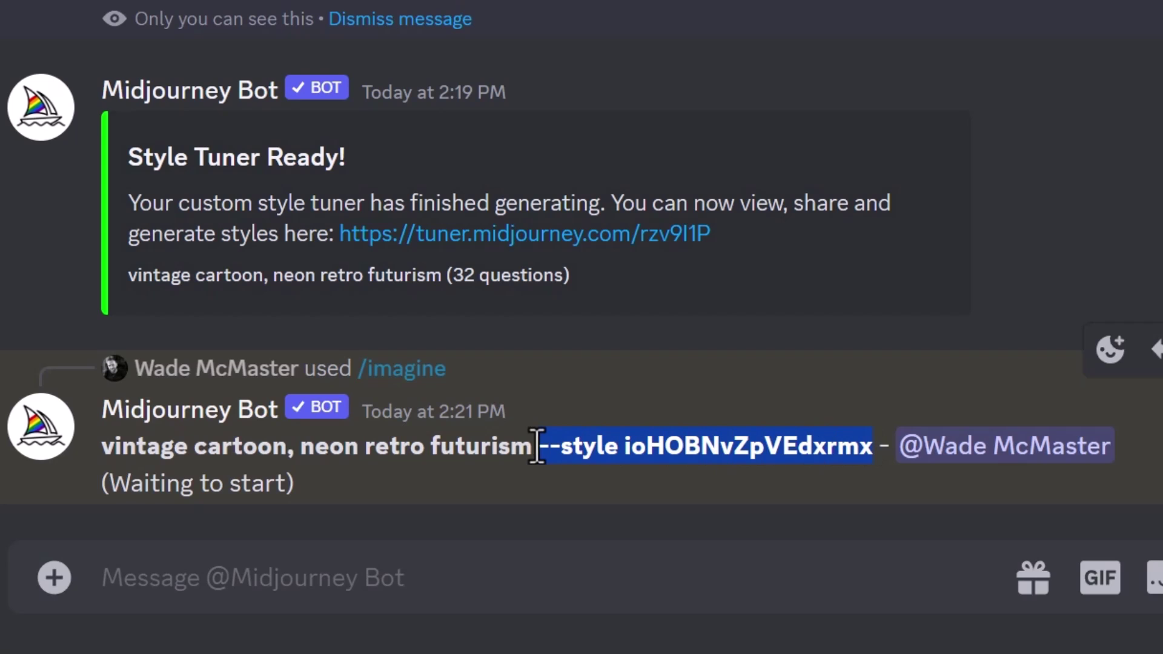
{"action": "right_click", "coordinate": [590, 454]}
{"action": "left_click", "coordinate": [666, 327]}
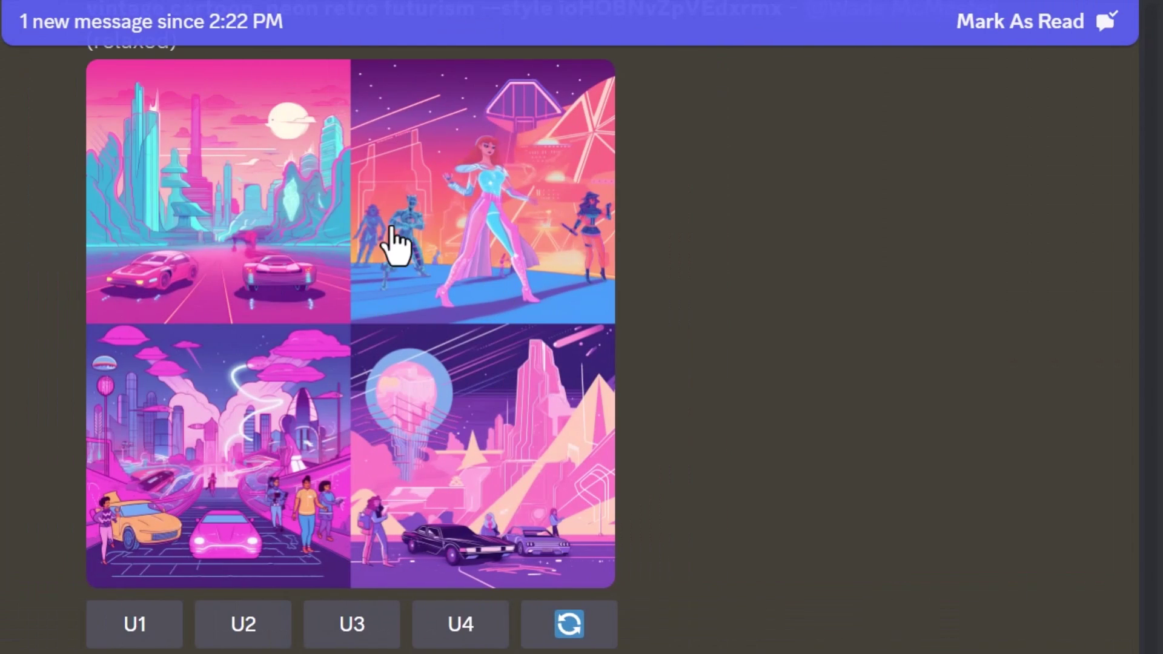
{"action": "scroll", "coordinate": [358, 451], "scroll_direction": "up", "scroll_amount": 5}
{"action": "left_click_drag", "start_coordinate": [784, 350], "coordinate": [507, 353]}
{"action": "right_click", "coordinate": [508, 354]}
- Run '/imagine a bear wearing a jetpack --style ioHOBNvZpVEdxrmx' and review the resulting grid
{"action": "left_click", "coordinate": [555, 541]}
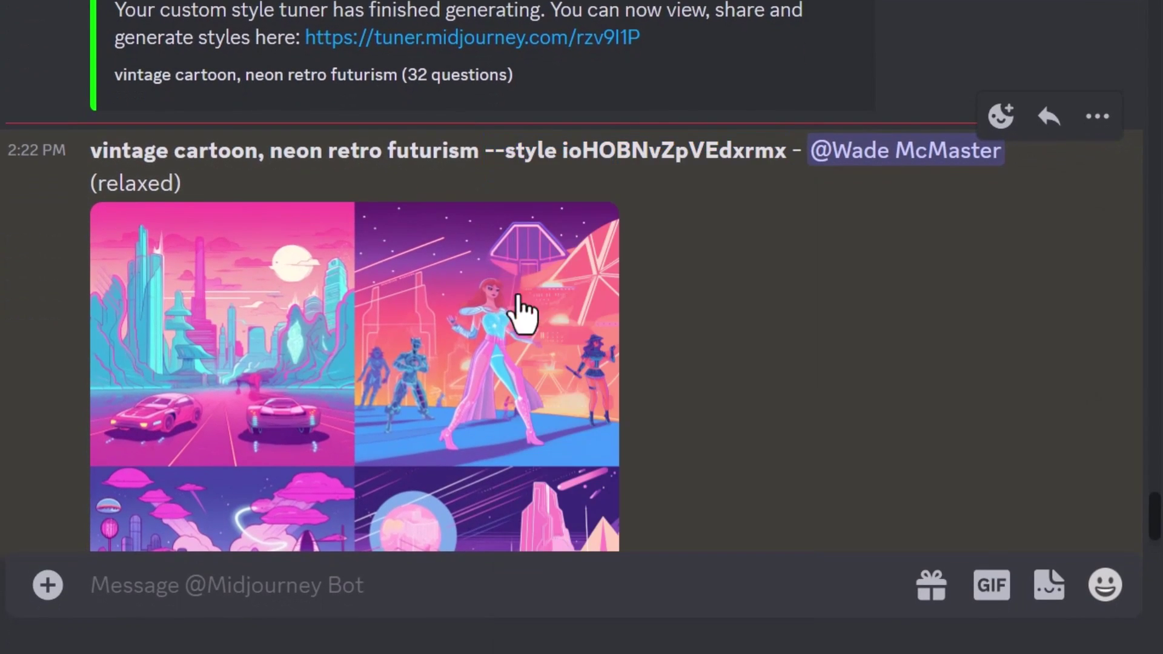
{"action": "scroll", "coordinate": [352, 466], "scroll_direction": "down", "scroll_amount": 5}
{"action": "type", "text": "/imagine a bear wearing a jetpack"}
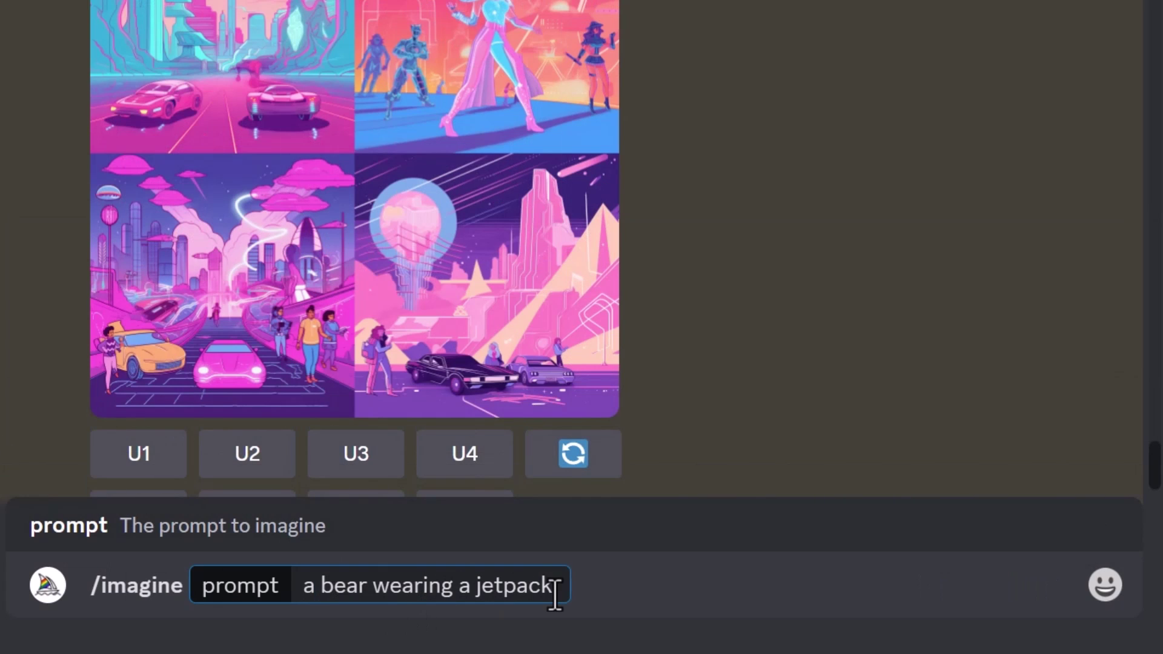
{"action": "key", "text": "ctrl+v"}
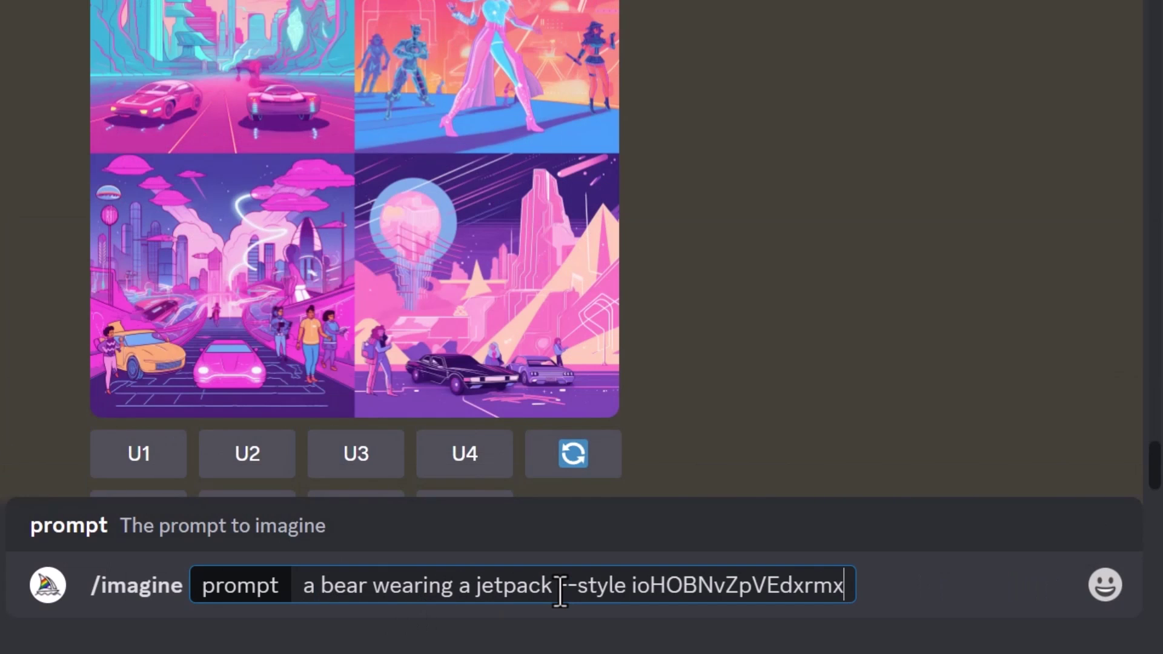
{"action": "key", "text": "Return"}
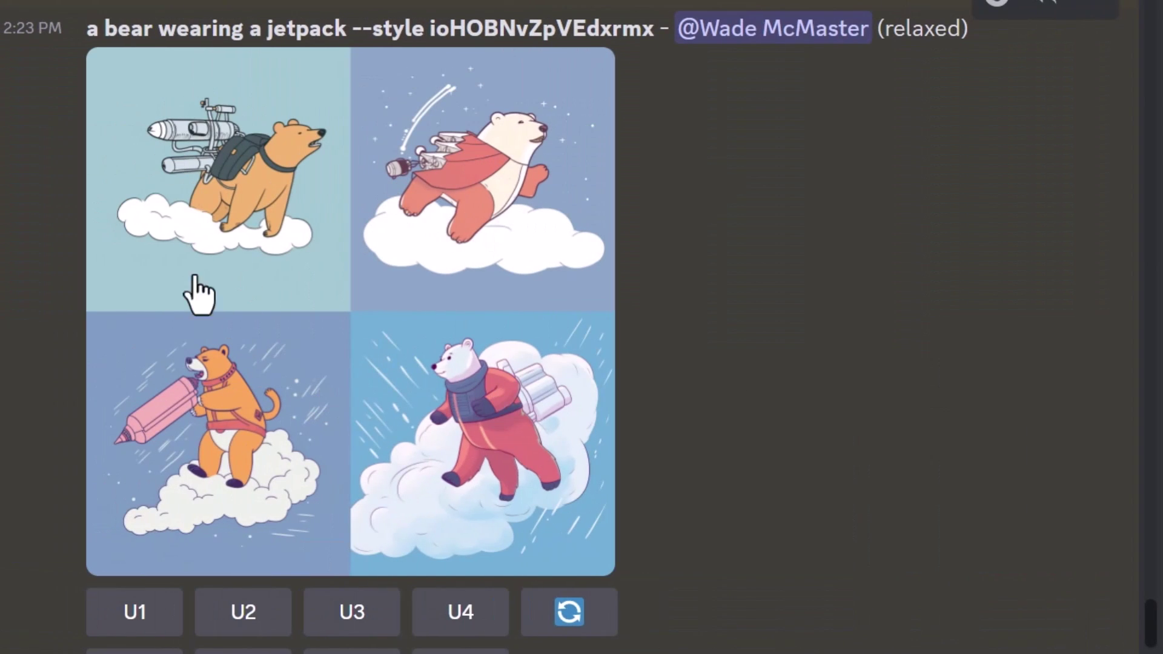
{"action": "scroll", "coordinate": [366, 436], "scroll_direction": "up", "scroll_amount": 6}
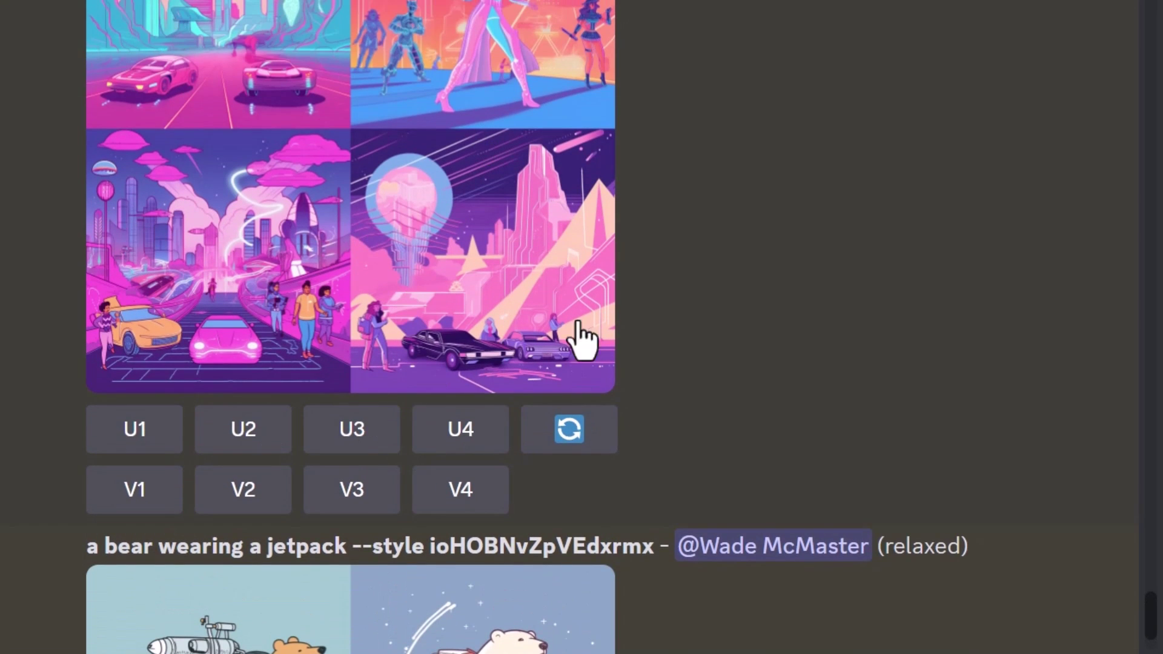
{"action": "scroll", "coordinate": [430, 436], "scroll_direction": "down", "scroll_amount": 3}
{"action": "scroll", "coordinate": [424, 420], "scroll_direction": "down", "scroll_amount": 2}
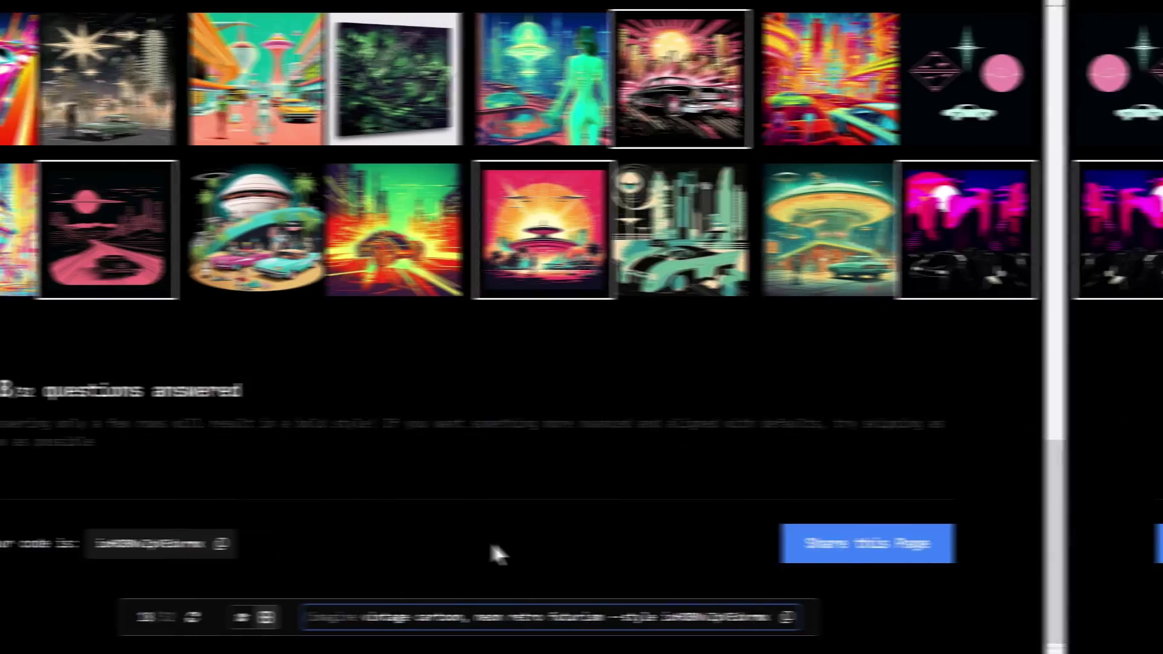
- Select only the ornate pale-green car-and-city image and copy the --style 2U5KYoRyfIQNH prompt
{"action": "scroll", "coordinate": [351, 536], "scroll_direction": "up", "scroll_amount": 10}
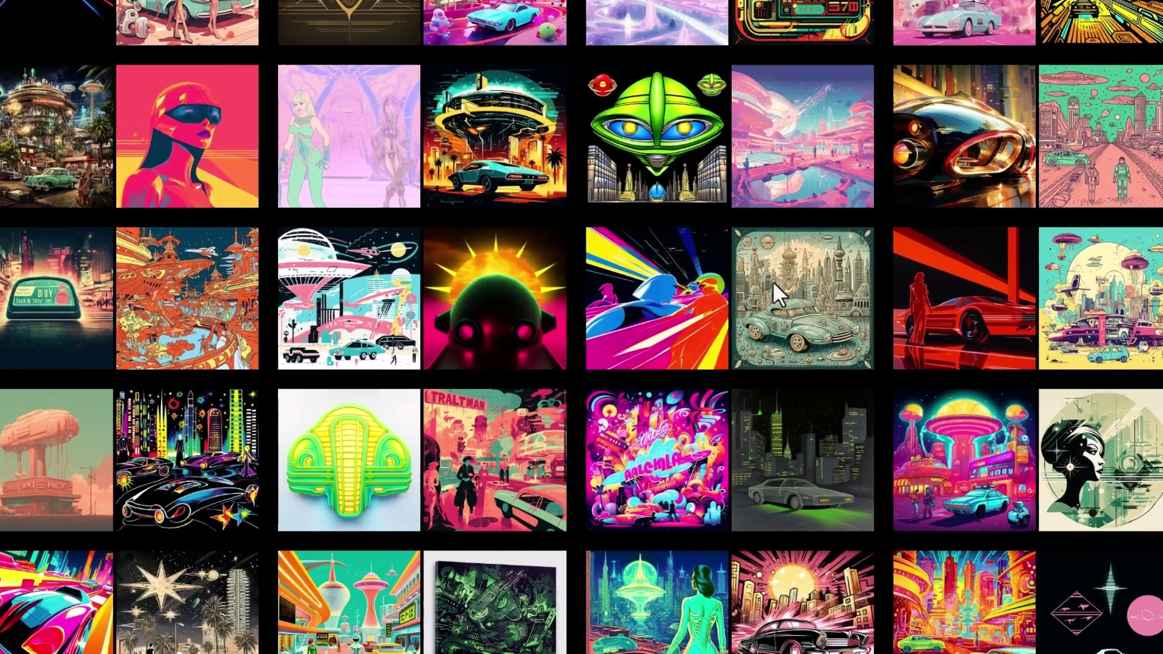
{"action": "left_click", "coordinate": [761, 308]}
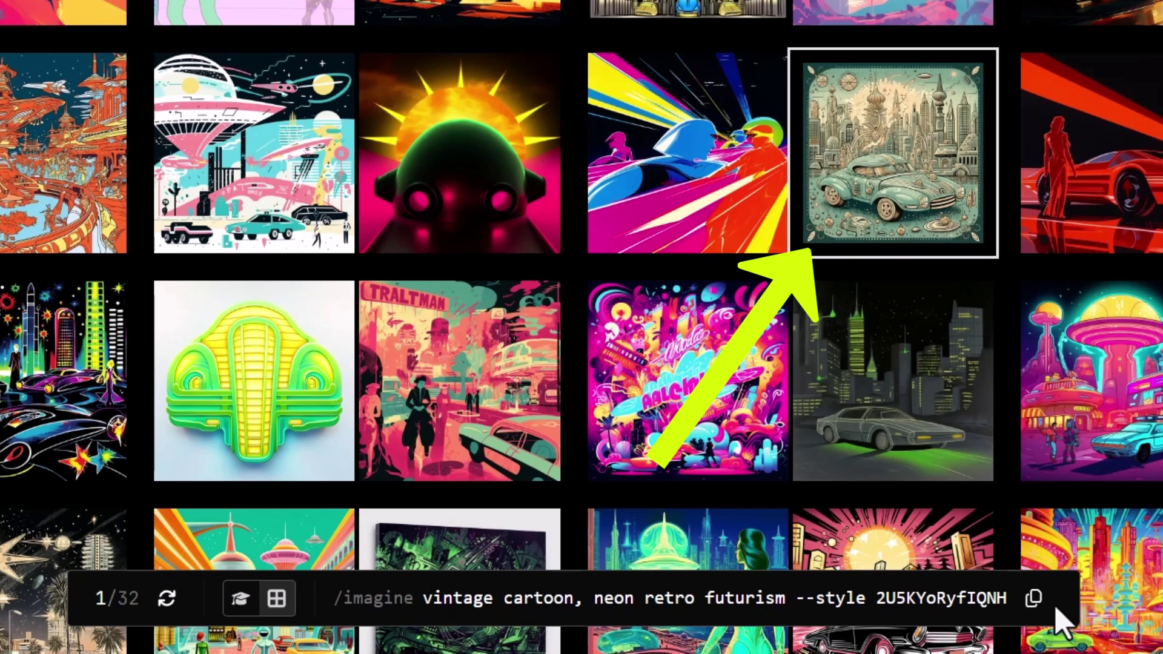
{"action": "left_click", "coordinate": [1035, 601]}
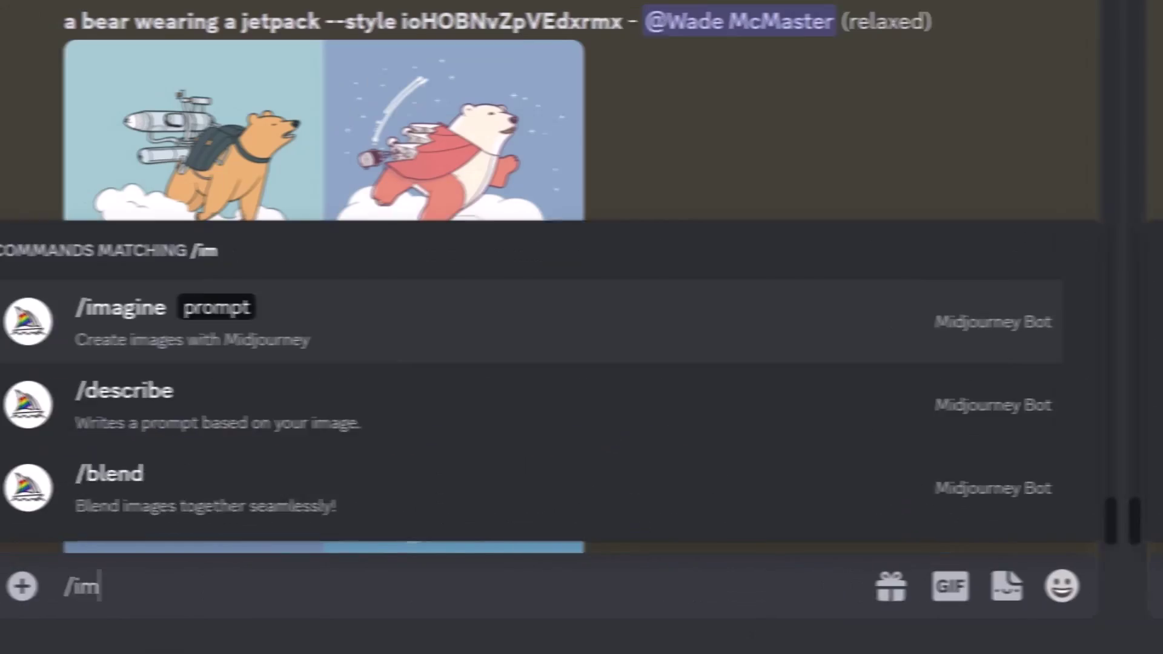
- Run /imagine with the copied 'vintage cartoon, neon retro futurism --style 2U5KYoRyfIQNH' prompt
{"action": "type", "text": "ai"}
{"action": "key", "text": "Tab"}
{"action": "key", "text": "ctrl+v"}
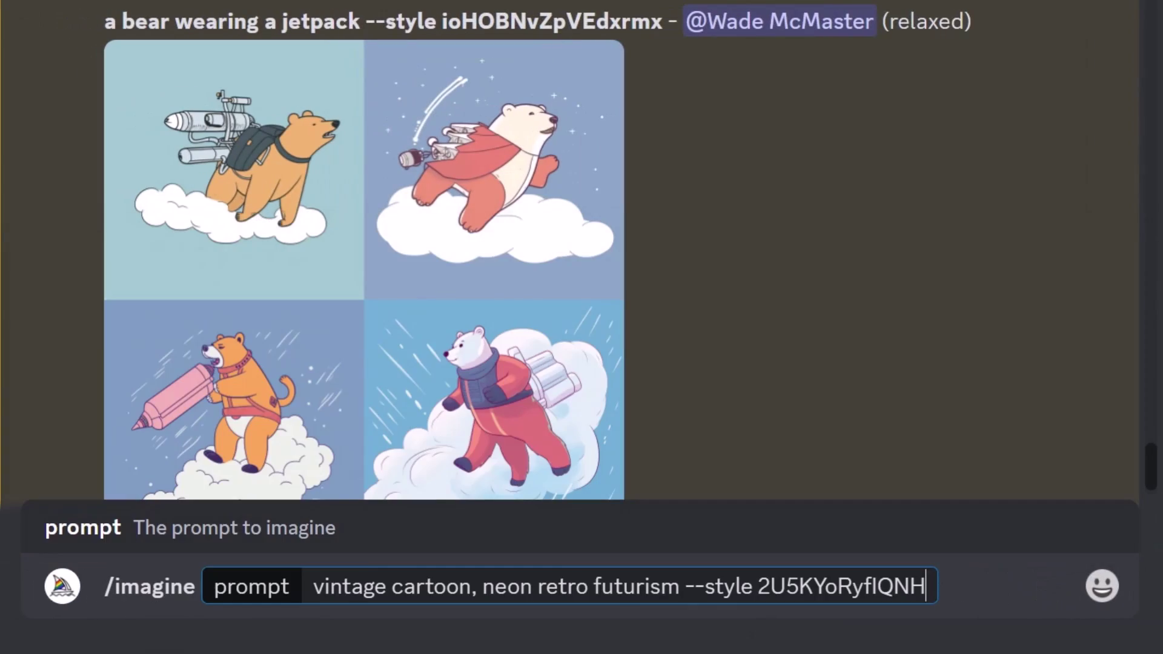
{"action": "key", "text": "Return"}
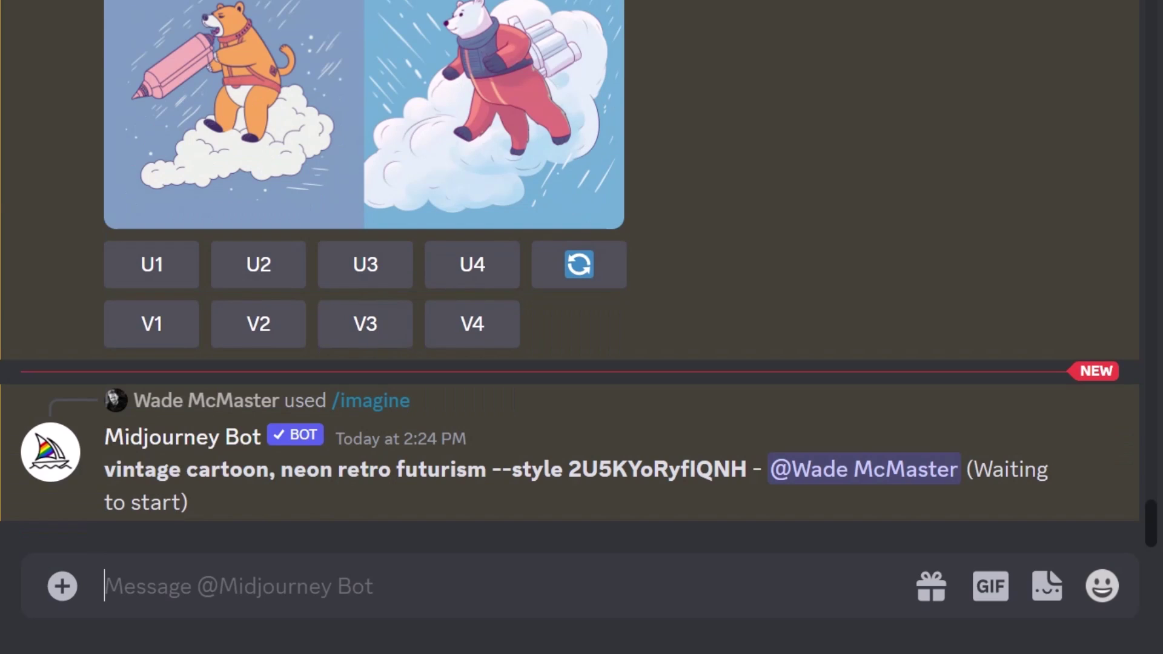
- Re-roll the jetpack bear prompt, replacing its style code with 2U5KYoRyfIQNH
{"action": "scroll", "coordinate": [590, 249], "scroll_direction": "up", "scroll_amount": 3}
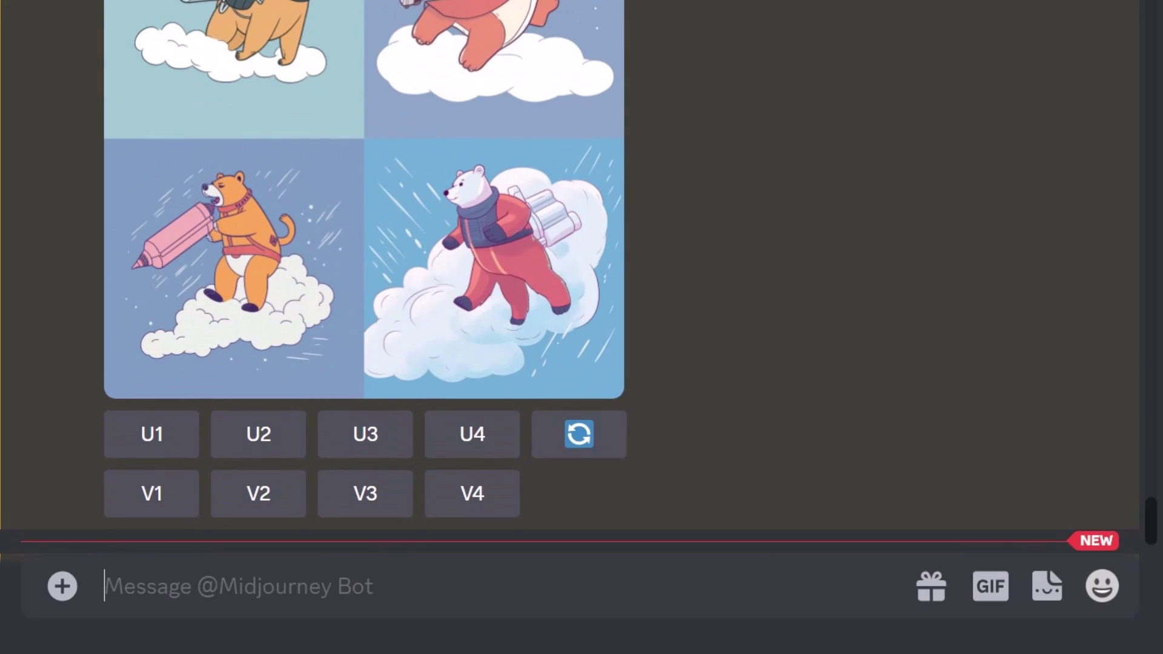
{"action": "left_click", "coordinate": [592, 455]}
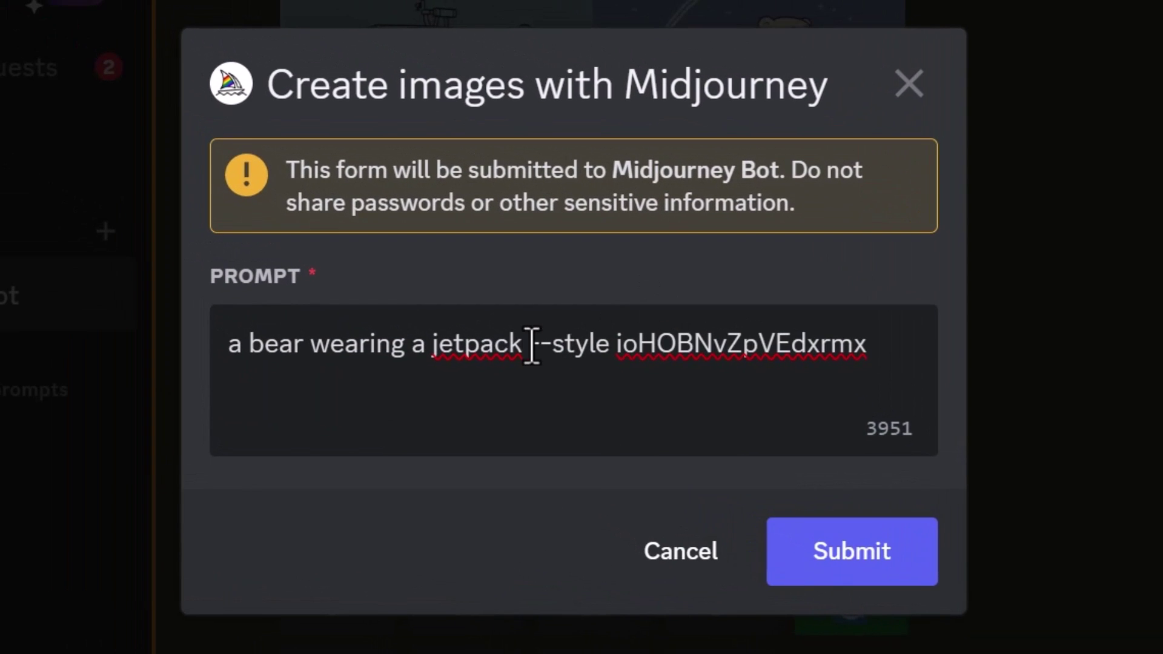
{"action": "left_click_drag", "start_coordinate": [525, 344], "coordinate": [1122, 364]}
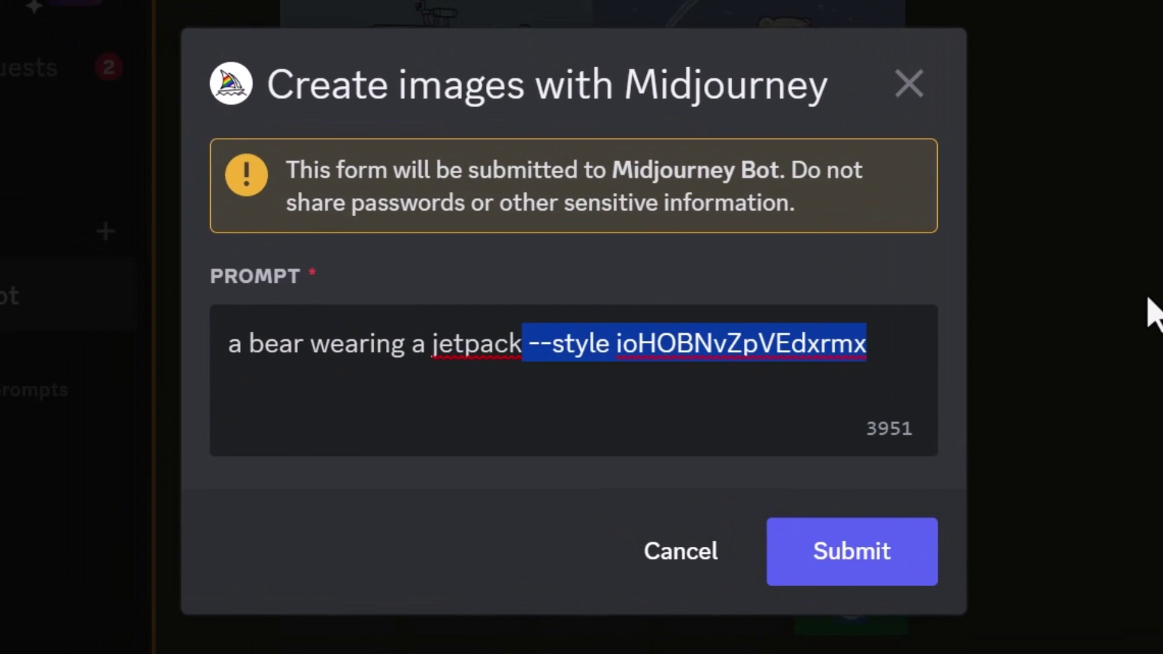
{"action": "key", "text": "ctrl+v"}
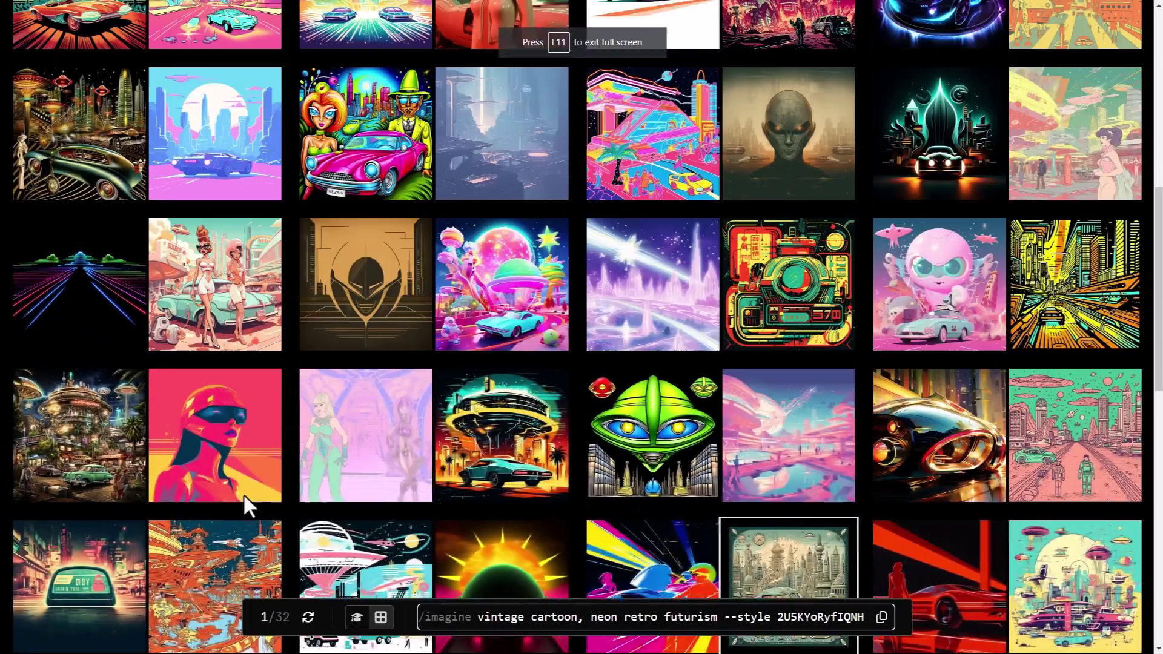
- Reset the tuner, pick the UFO city and neon robot tiles, and copy the --style 1Hw2y03zF0J prompt
{"action": "scroll", "coordinate": [242, 493], "scroll_direction": "up", "scroll_amount": 3}
{"action": "scroll", "coordinate": [303, 411], "scroll_direction": "up", "scroll_amount": 5}
{"action": "scroll", "coordinate": [483, 164], "scroll_direction": "down", "scroll_amount": 4}
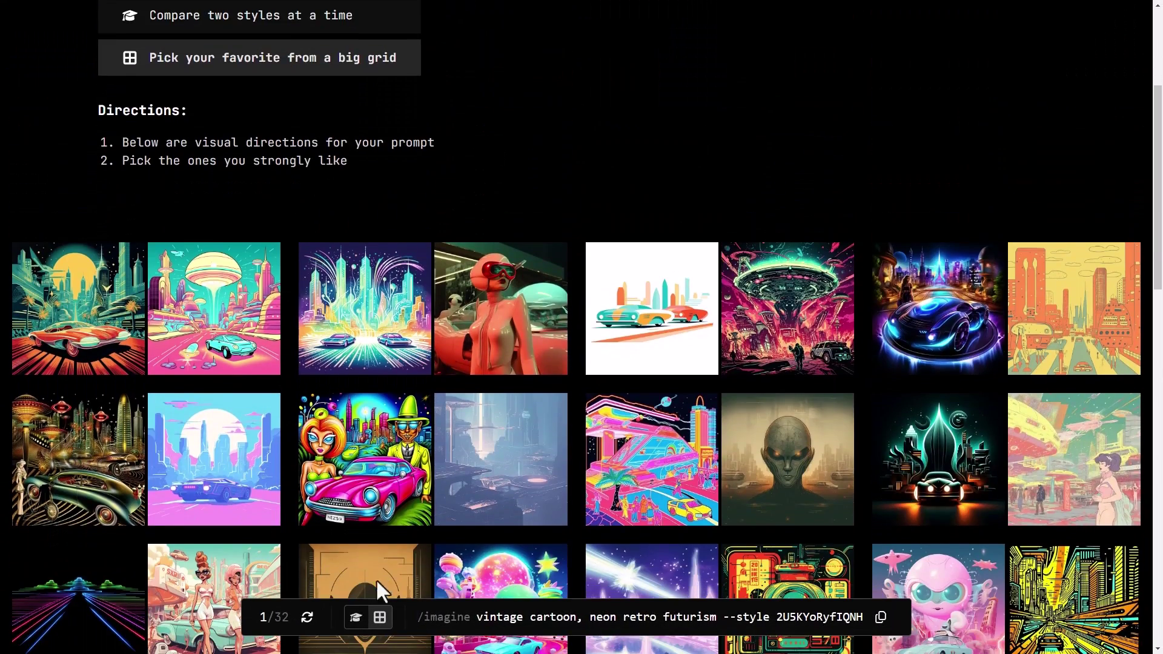
{"action": "left_click", "coordinate": [307, 616]}
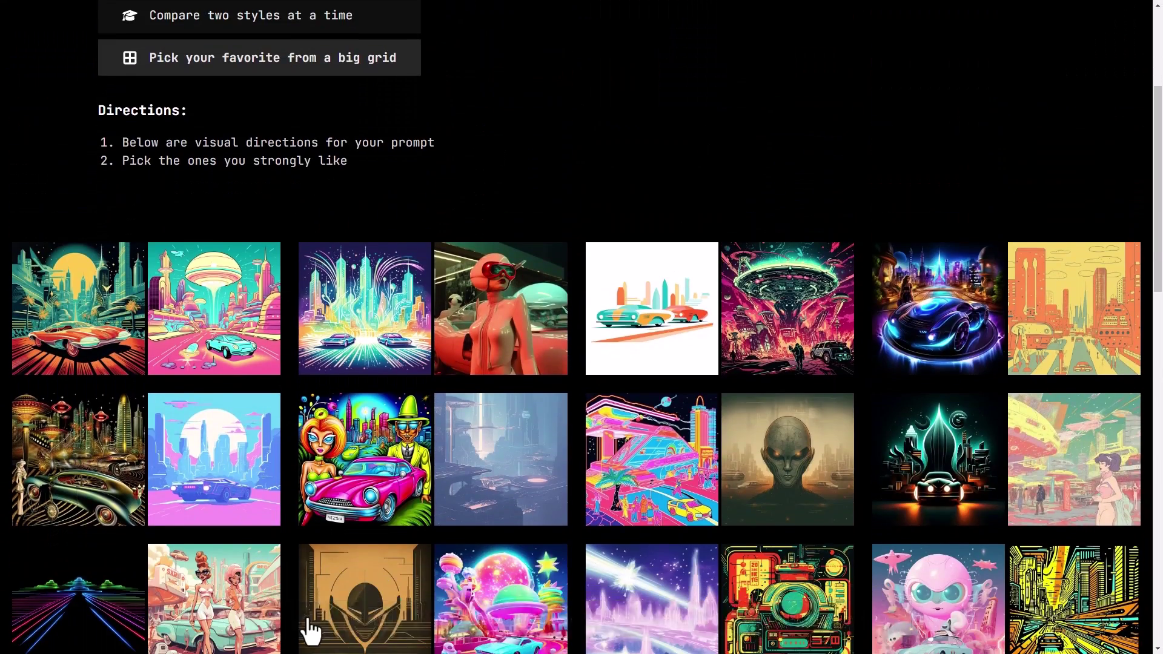
{"action": "left_click", "coordinate": [799, 300]}
{"action": "scroll", "coordinate": [801, 303], "scroll_direction": "down", "scroll_amount": 2}
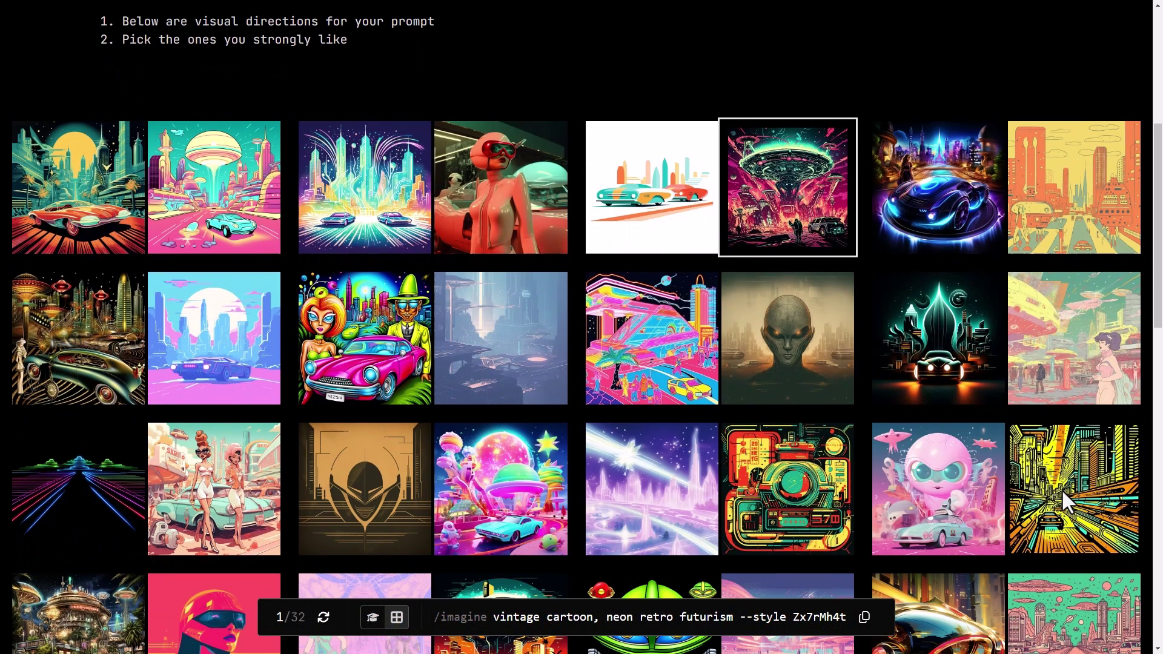
{"action": "left_click", "coordinate": [776, 478]}
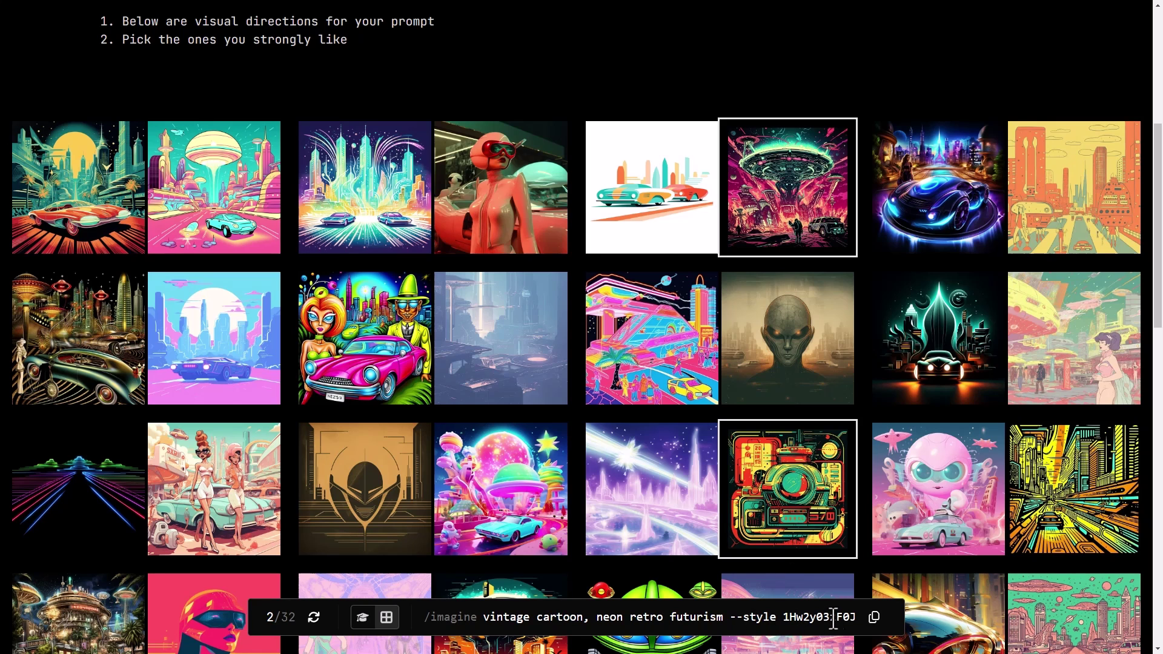
{"action": "left_click", "coordinate": [875, 617]}
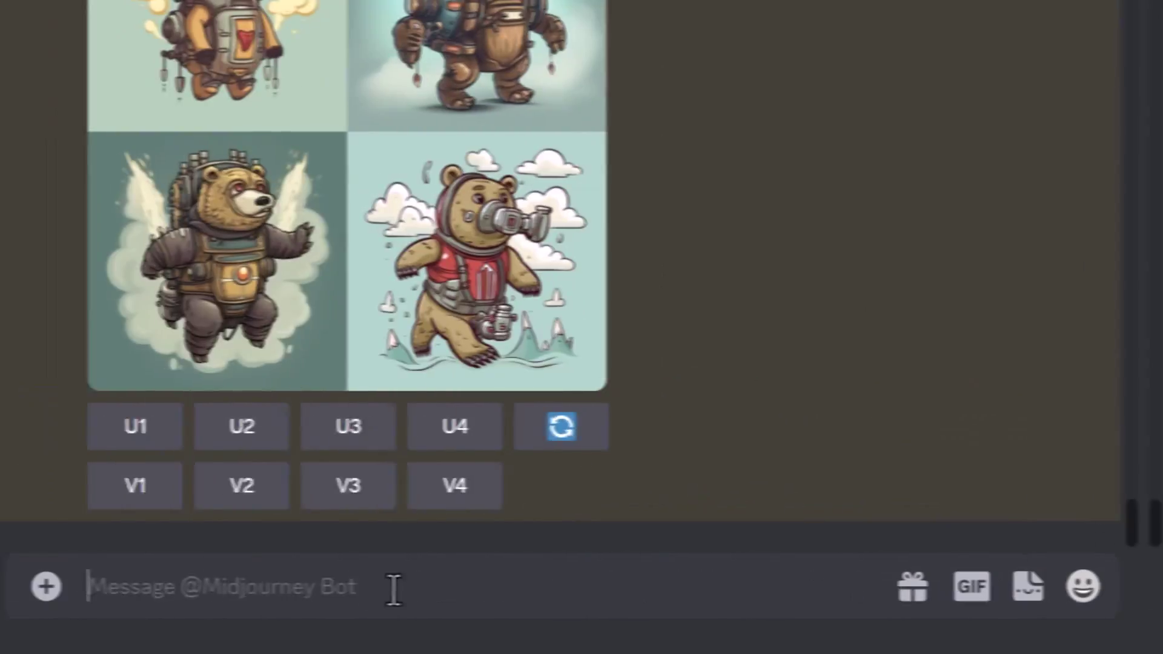
- Generate 'vintage cartoon, neon retro futurism --style 1Hw2y03zF0J-2U5KYoRyfIQNH' with /imagine
{"action": "type", "text": "/imagine"}
{"action": "key", "text": "Tab"}
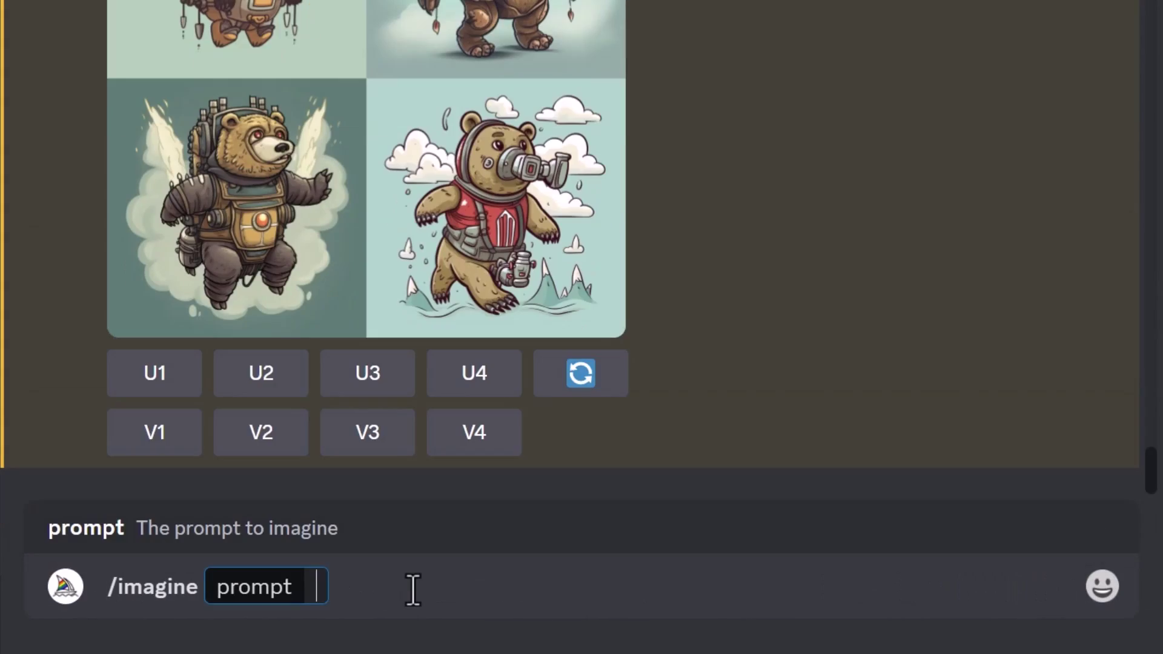
{"action": "key", "text": "ctrl+v"}
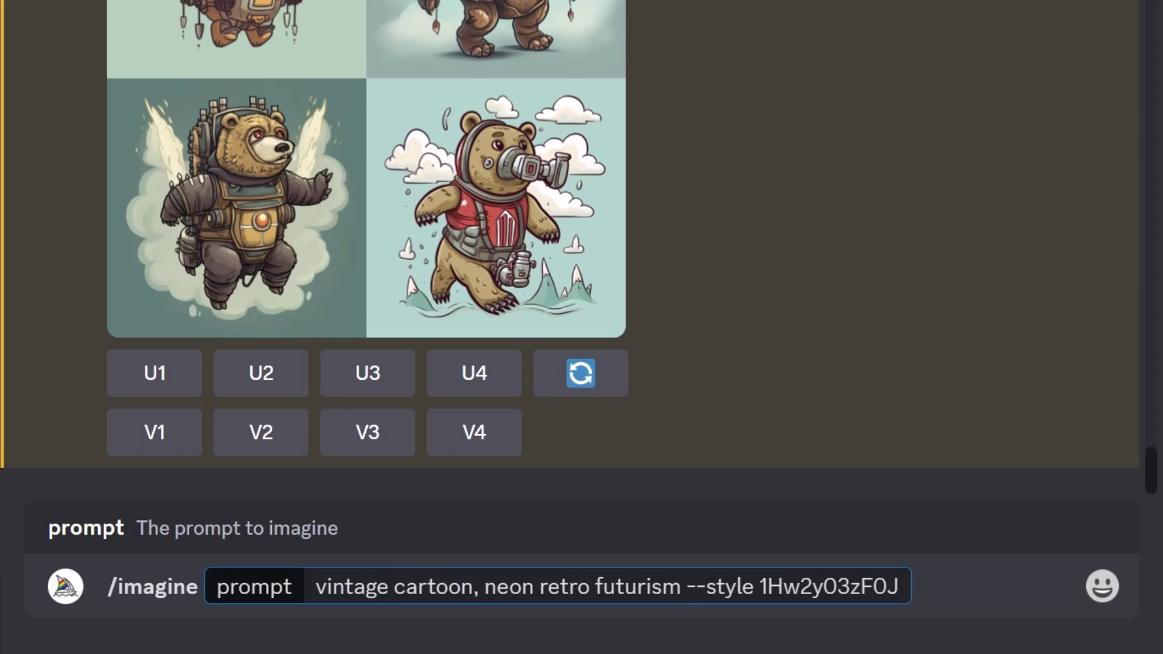
{"action": "scroll", "coordinate": [628, 291], "scroll_direction": "up", "scroll_amount": 5}
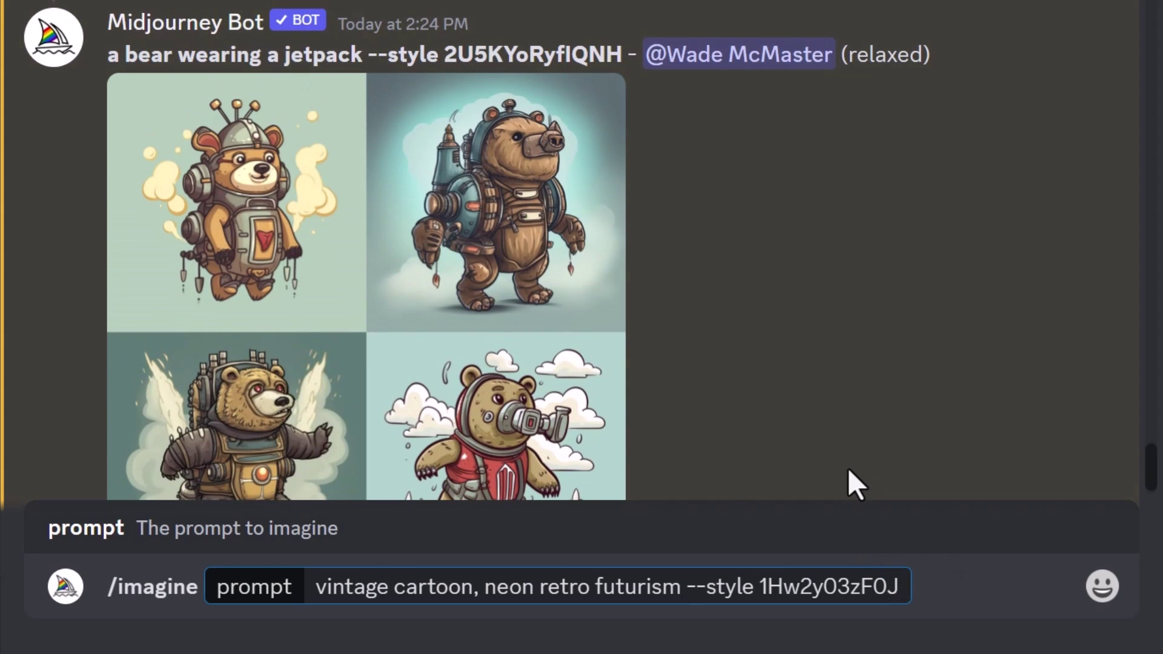
{"action": "type", "text": "-"}
{"action": "key", "text": "ctrl+v"}
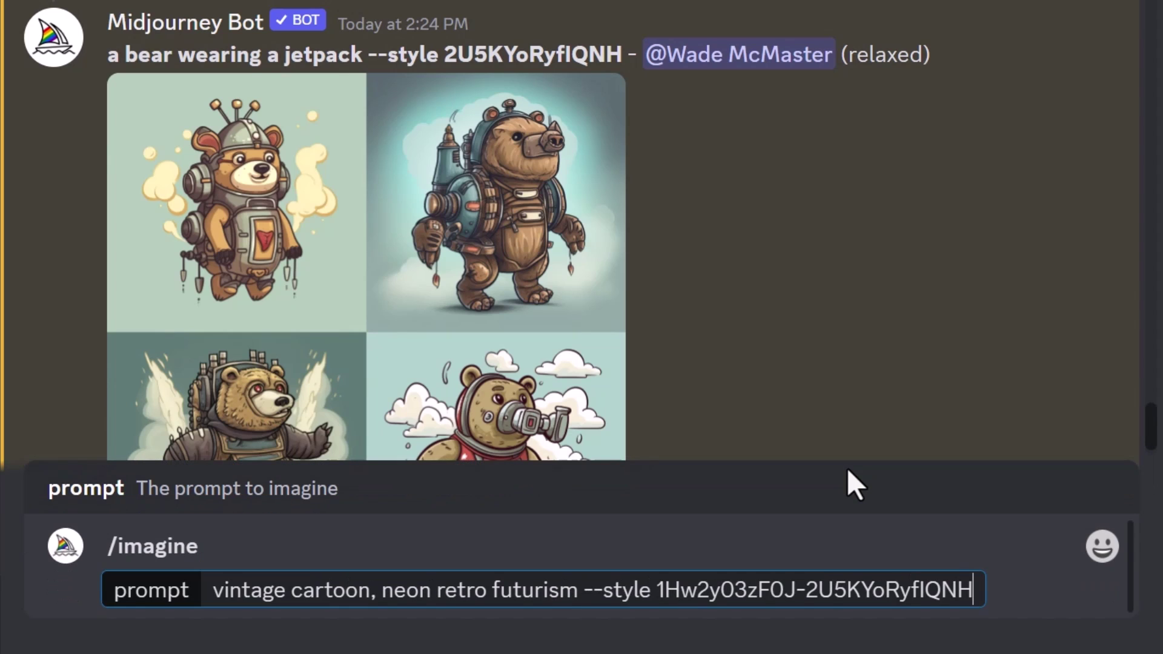
{"action": "key", "text": "Return"}
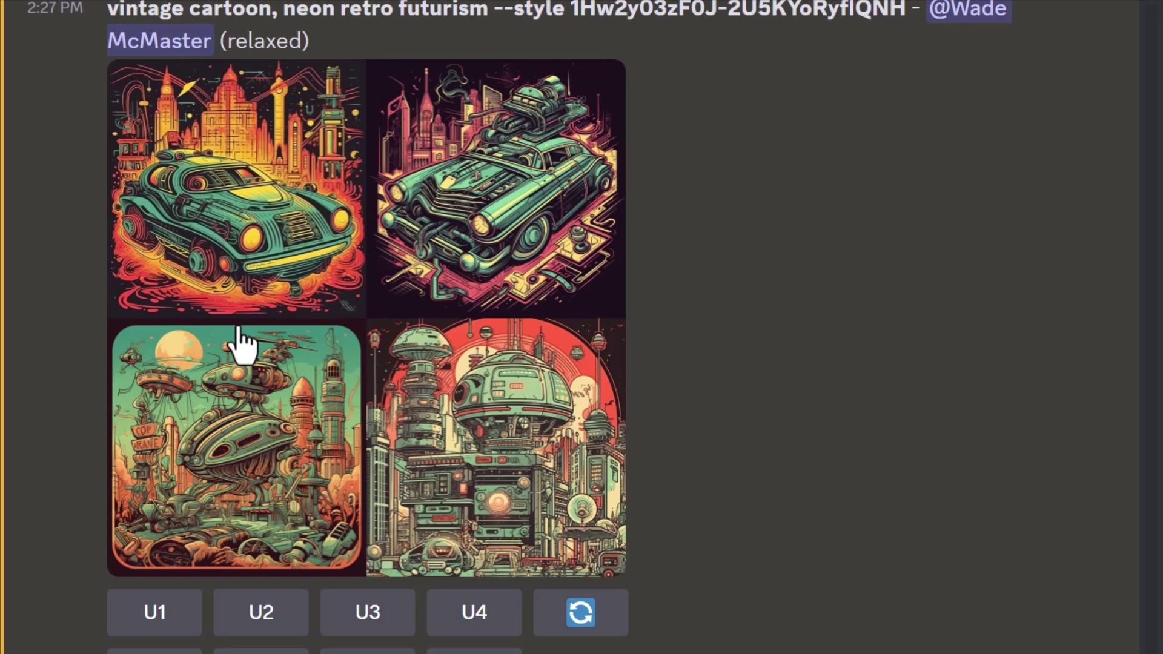
- Re-roll the retro-car prompt with 'a bear wearing a jetpack, ' prepended
{"action": "left_click", "coordinate": [593, 617]}
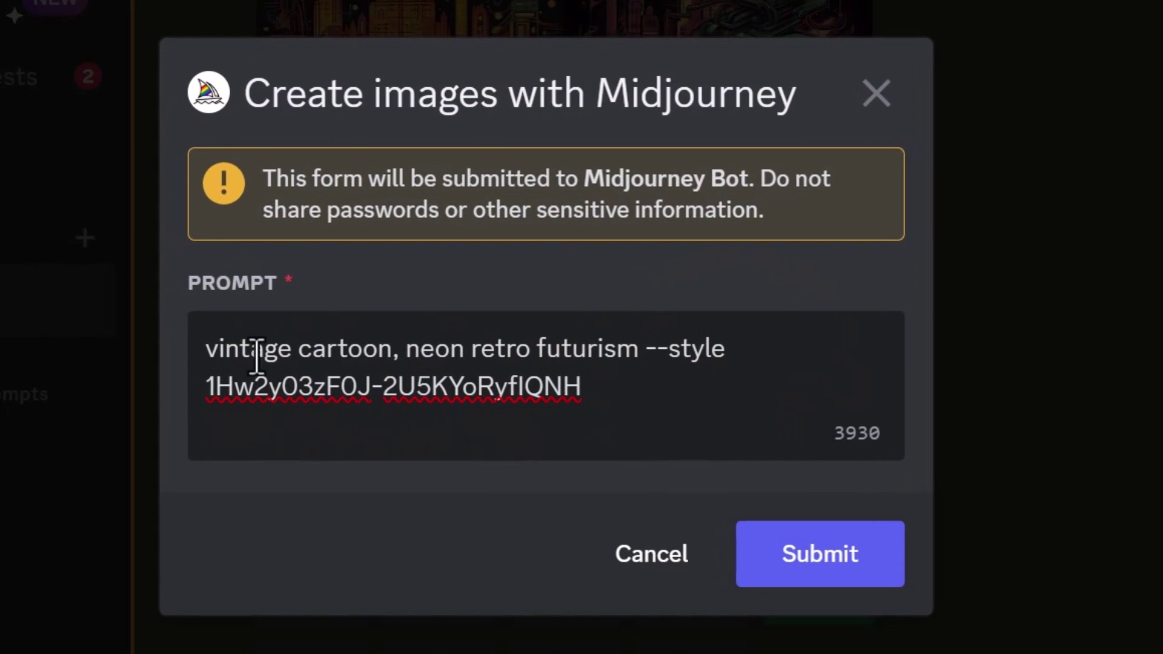
{"action": "key", "text": "ctrl+v"}
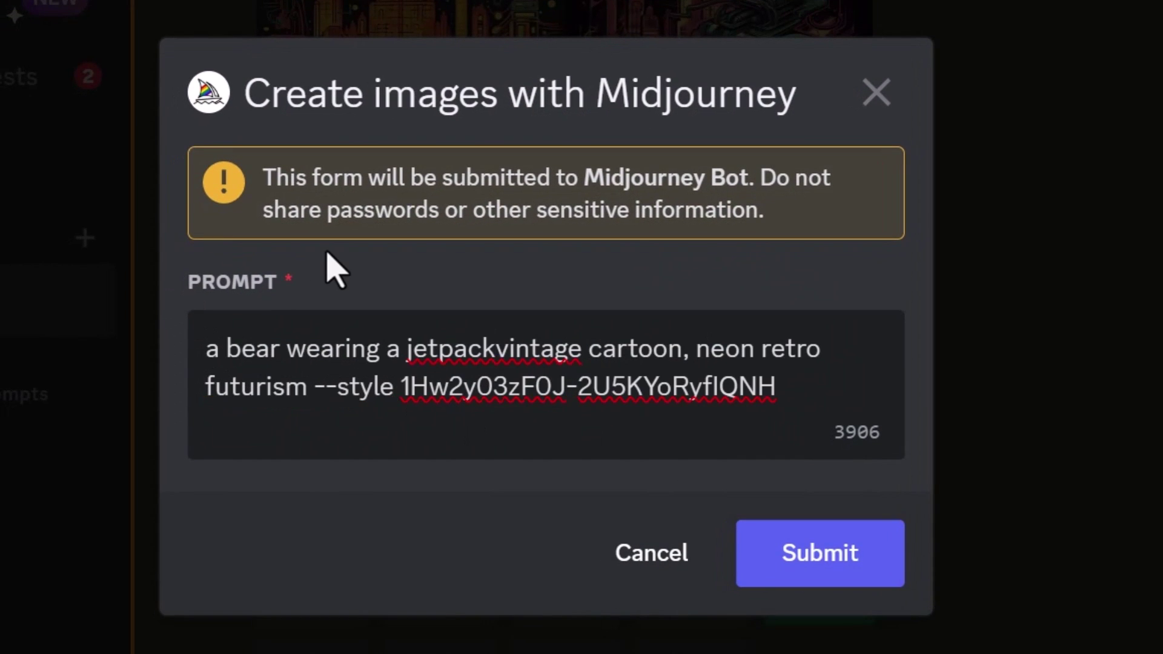
{"action": "type", "text": ","}
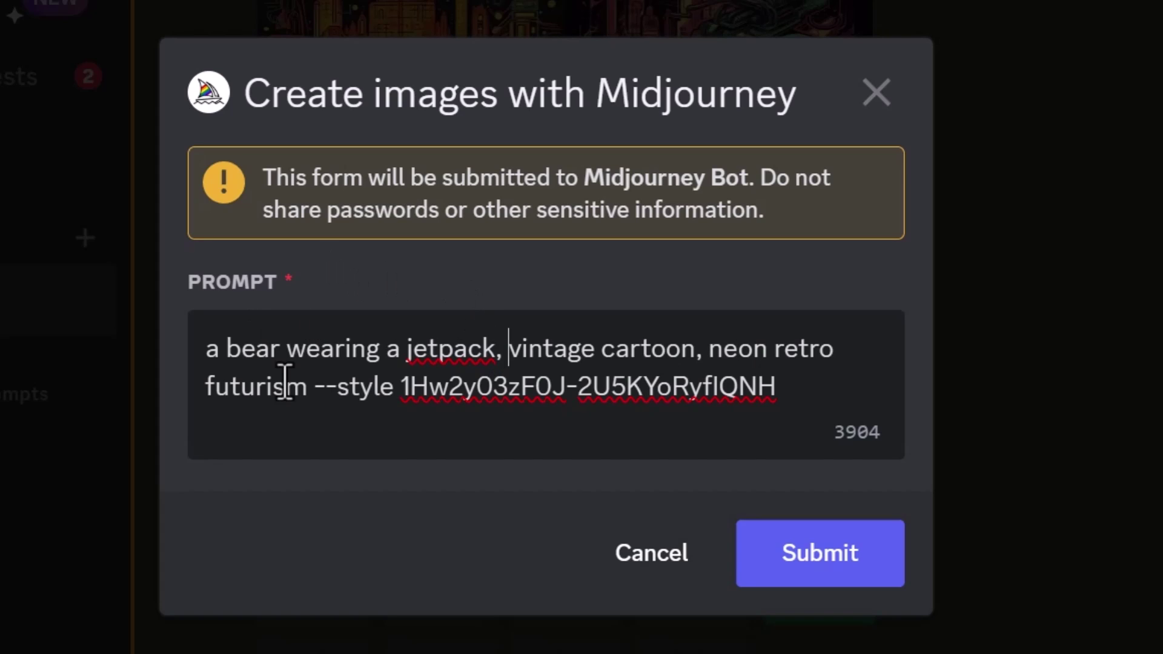
{"action": "left_click", "coordinate": [842, 578]}
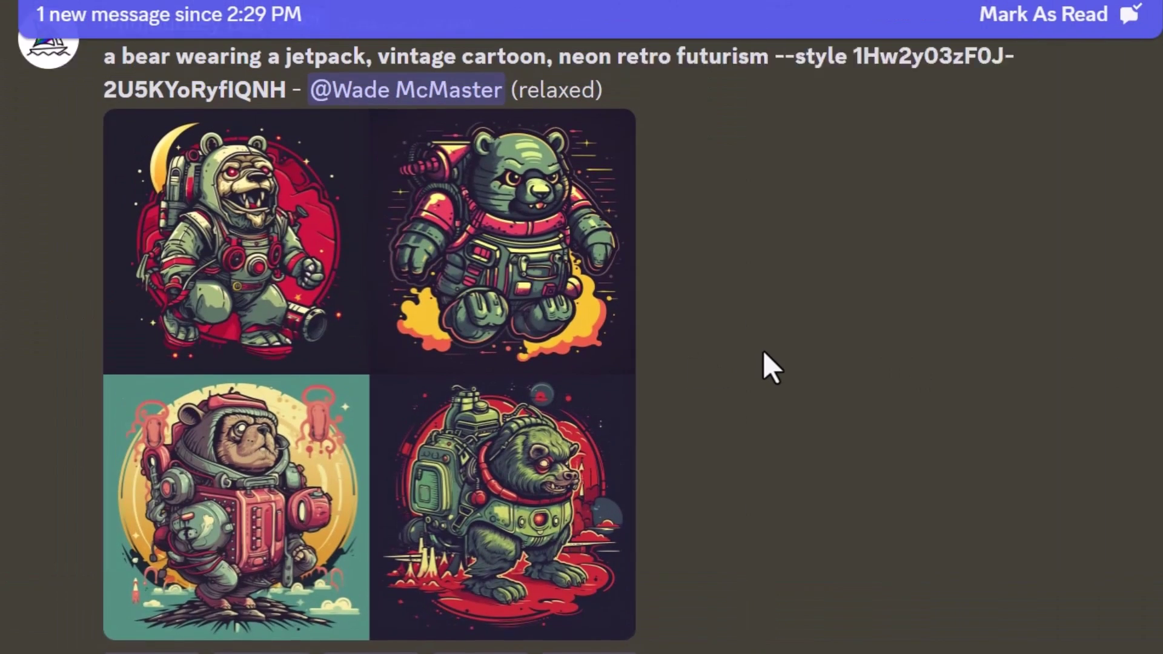
{"action": "scroll", "coordinate": [762, 351], "scroll_direction": "up", "scroll_amount": 1}
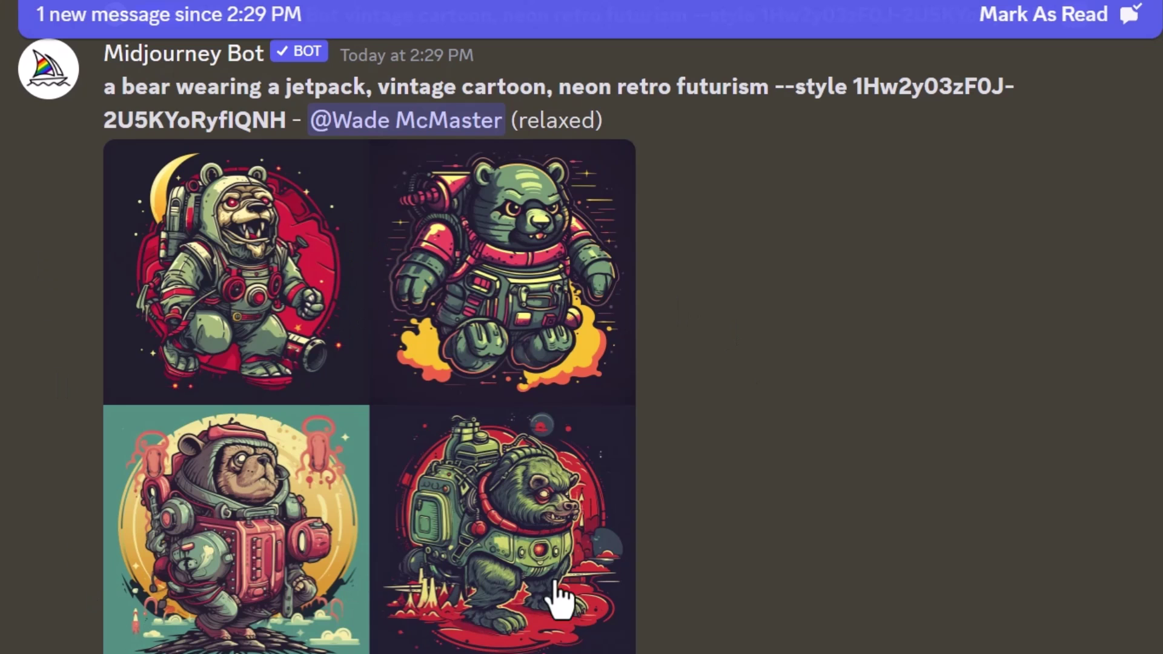
{"action": "scroll", "coordinate": [475, 471], "scroll_direction": "up", "scroll_amount": 10}
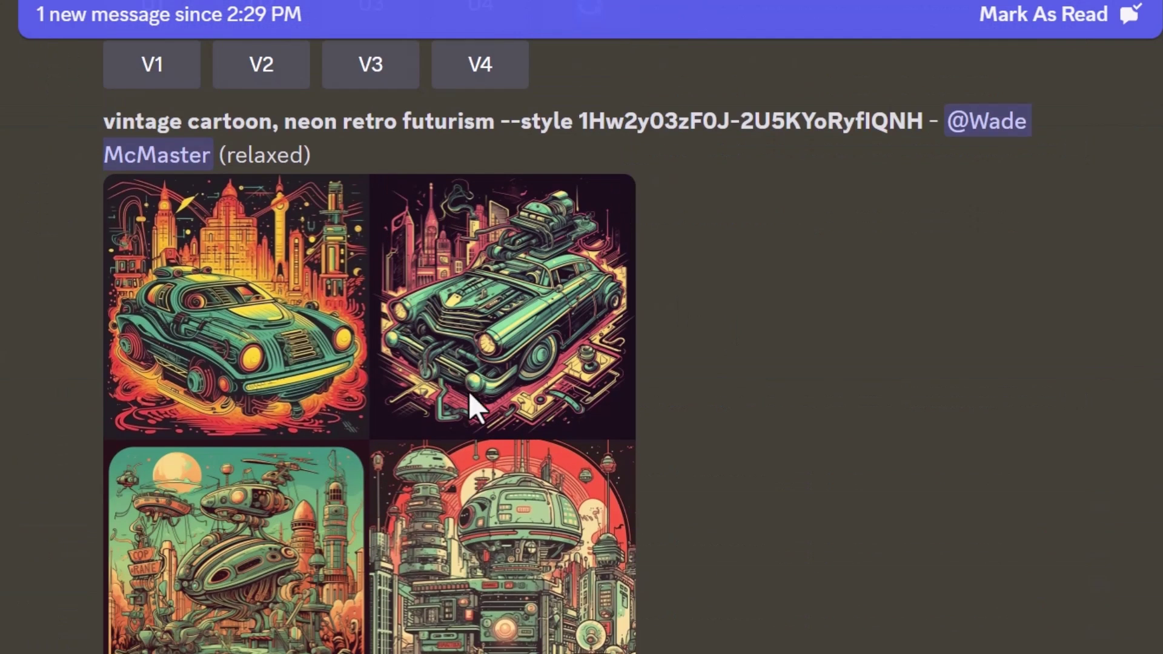
{"action": "scroll", "coordinate": [321, 466], "scroll_direction": "down", "scroll_amount": 10}
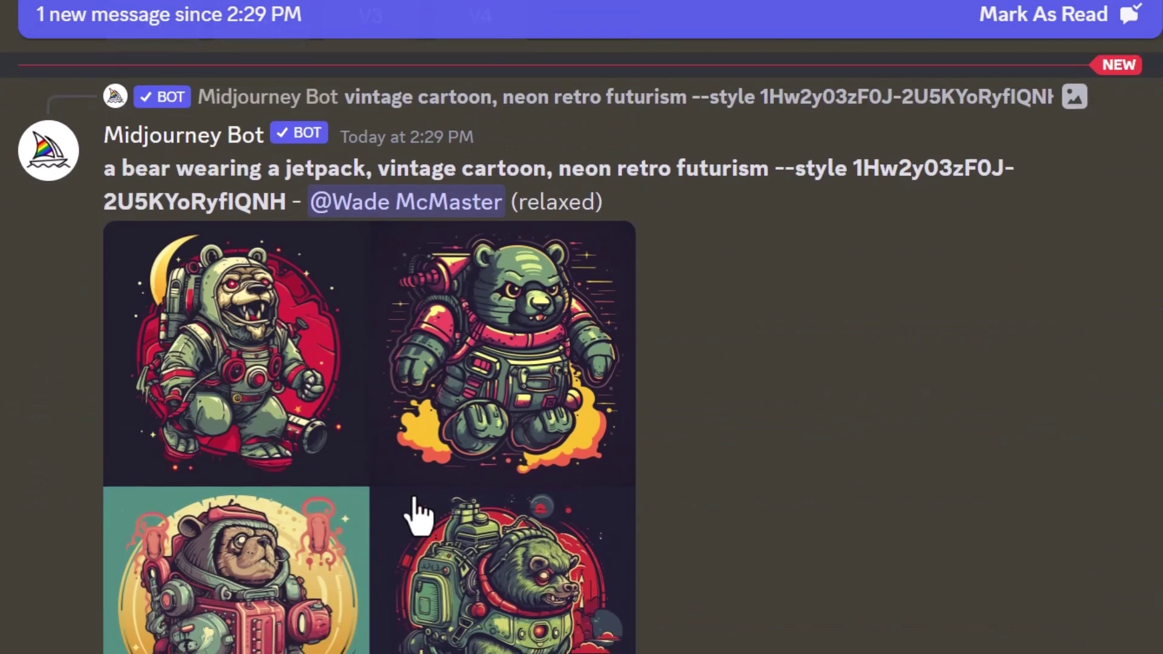
{"action": "scroll", "coordinate": [418, 515], "scroll_direction": "down", "scroll_amount": 2}
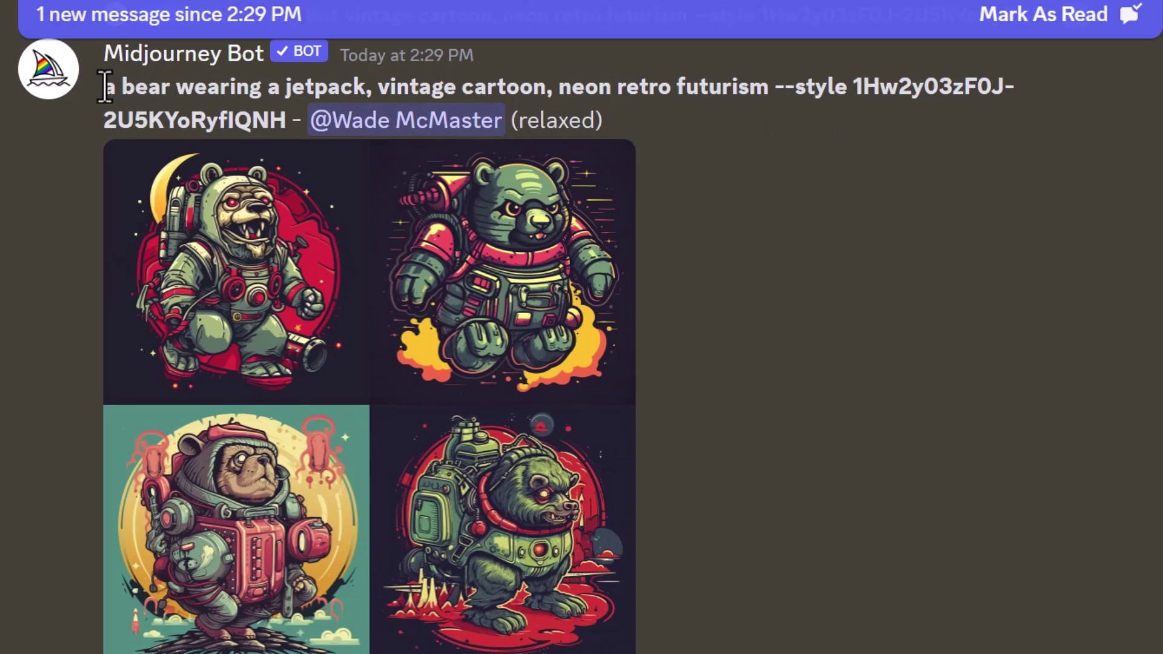
- Copy the bear jetpack prompt text up to --style
{"action": "left_click_drag", "start_coordinate": [105, 87], "coordinate": [837, 94]}
{"action": "key", "text": "ctrl+c"}
{"action": "right_click", "coordinate": [837, 94]}
{"action": "left_click", "coordinate": [836, 100]}
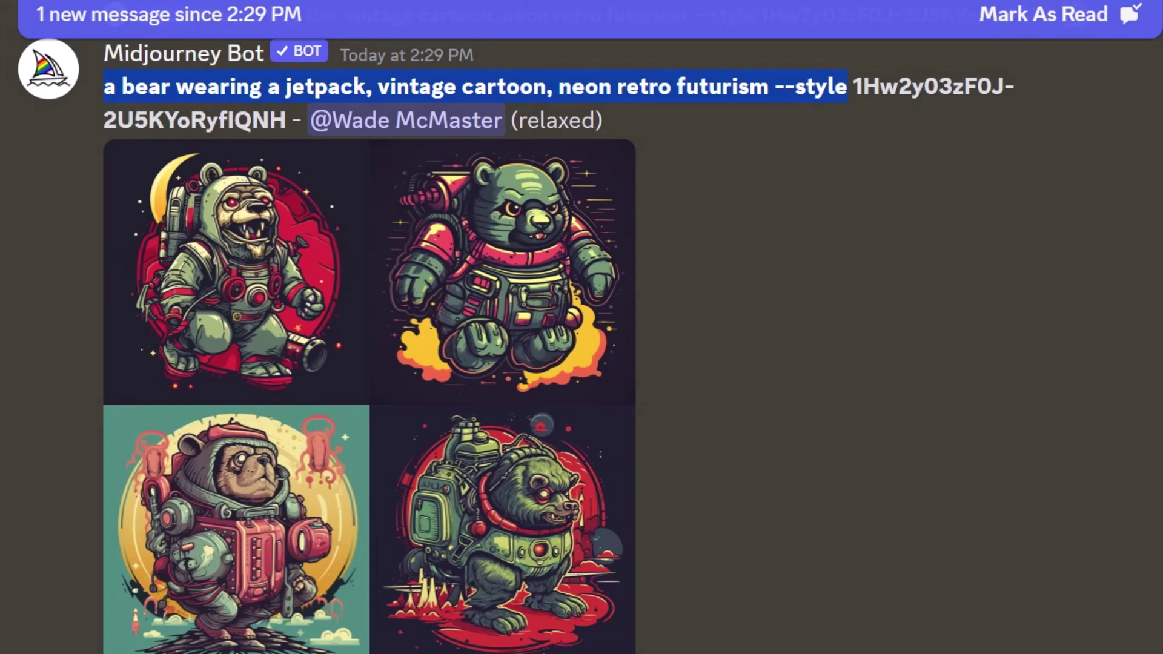
- Run /imagine with the copied bear jetpack prompt and --style random-32
{"action": "scroll", "coordinate": [260, 553], "scroll_direction": "down", "scroll_amount": 2}
{"action": "type", "text": "/imag"}
{"action": "key", "text": "Tab"}
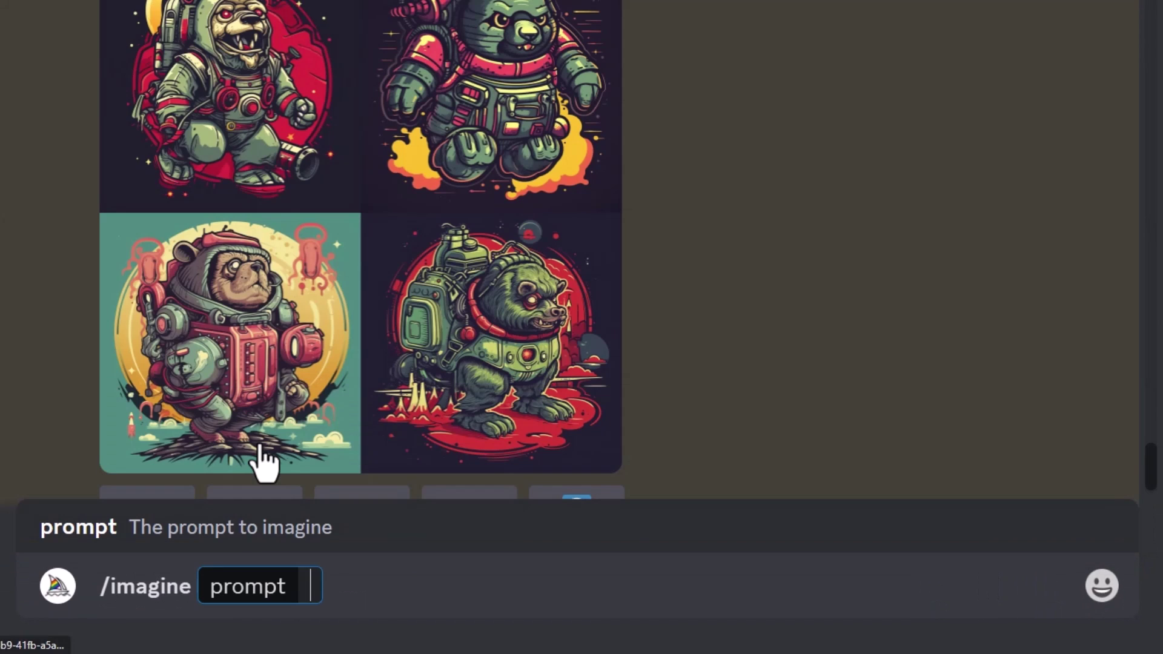
{"action": "key", "text": "ctrl+v"}
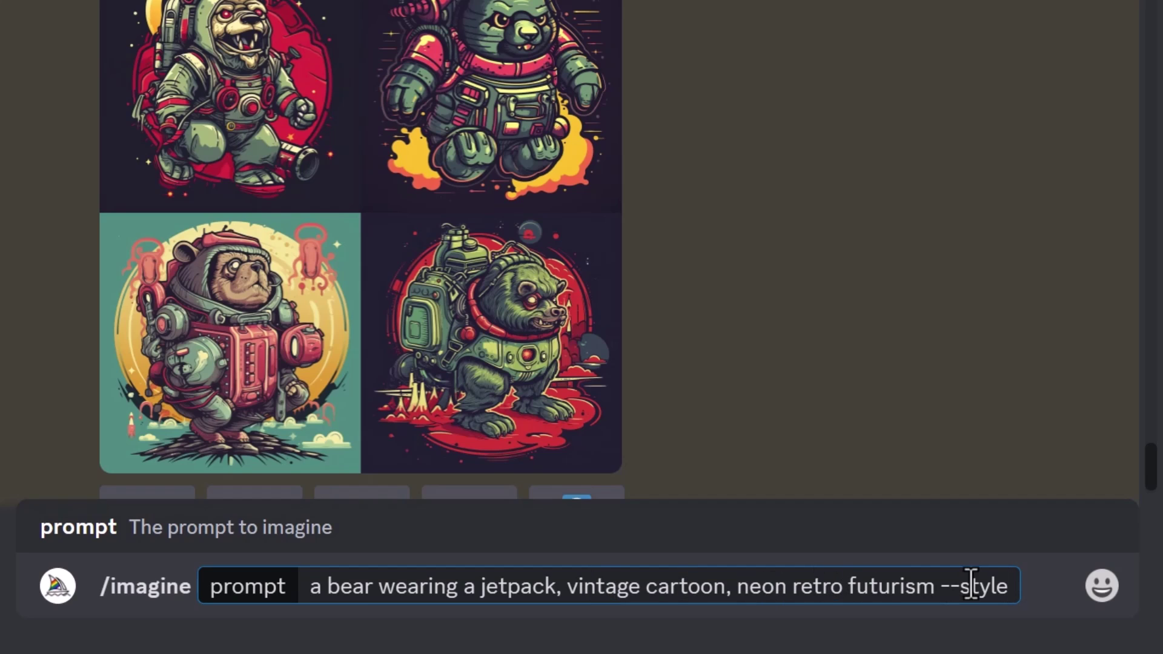
{"action": "type", "text": "random"}
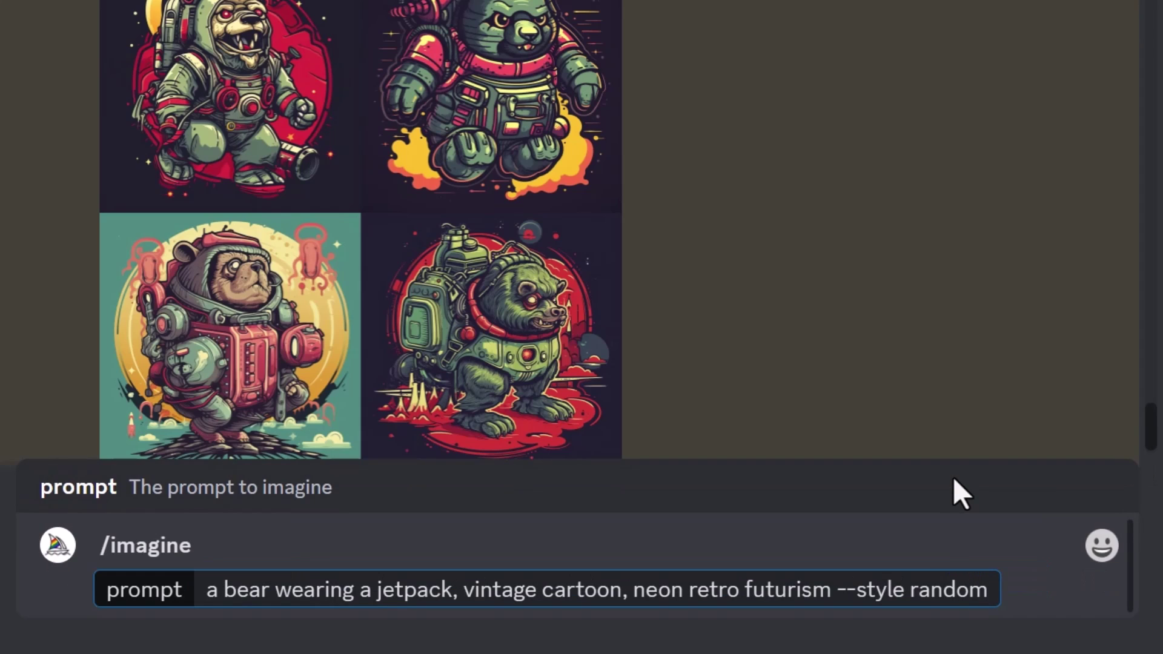
{"action": "type", "text": "-16"}
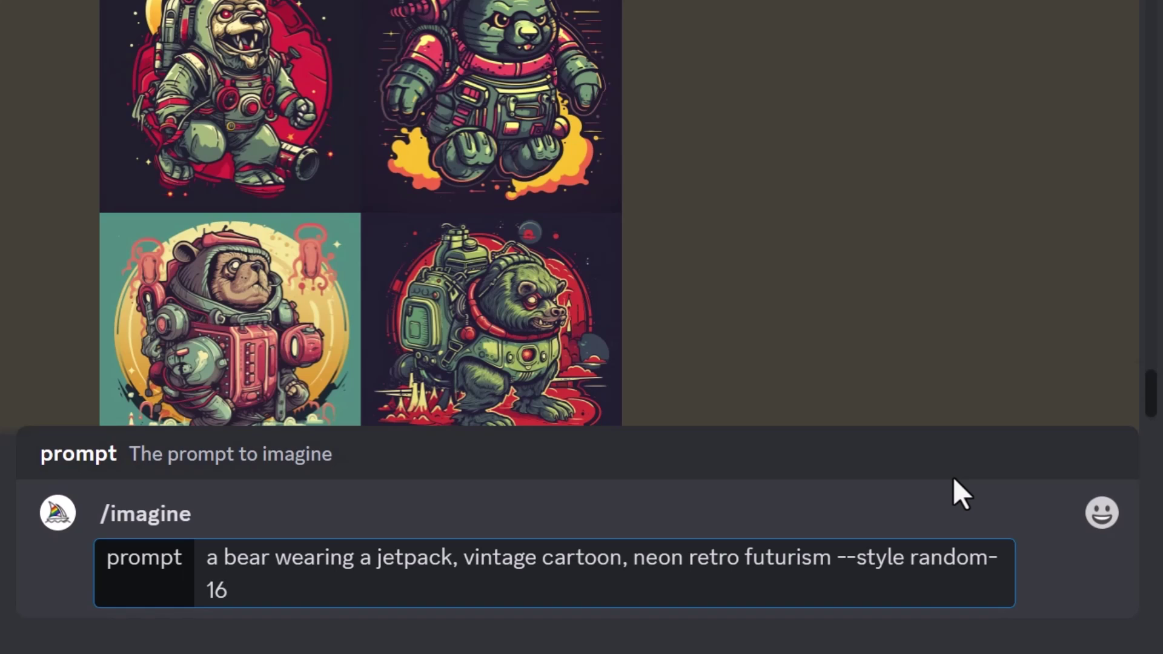
{"action": "key", "text": "BackSpace"}
{"action": "key", "text": "BackSpace"}
{"action": "type", "text": "32"}
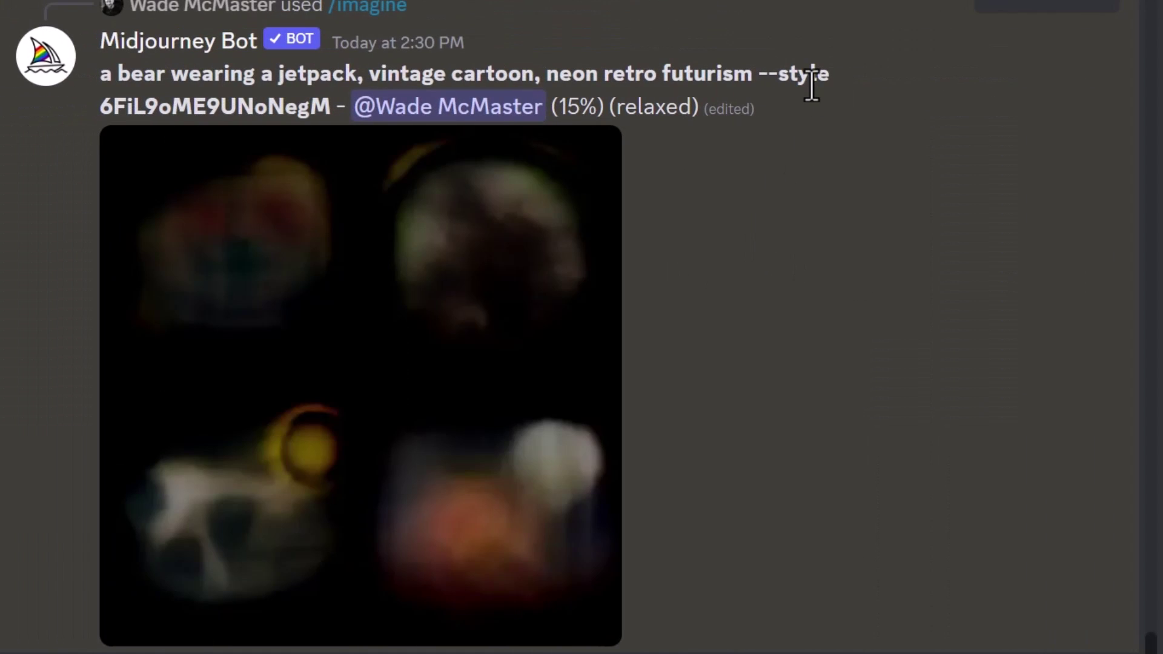
- Scroll back to the cartoon bear grid with --style 1Hw2y03zF0J-2U5KYoRyfIQNH
{"action": "left_click_drag", "start_coordinate": [101, 109], "coordinate": [374, 311]}
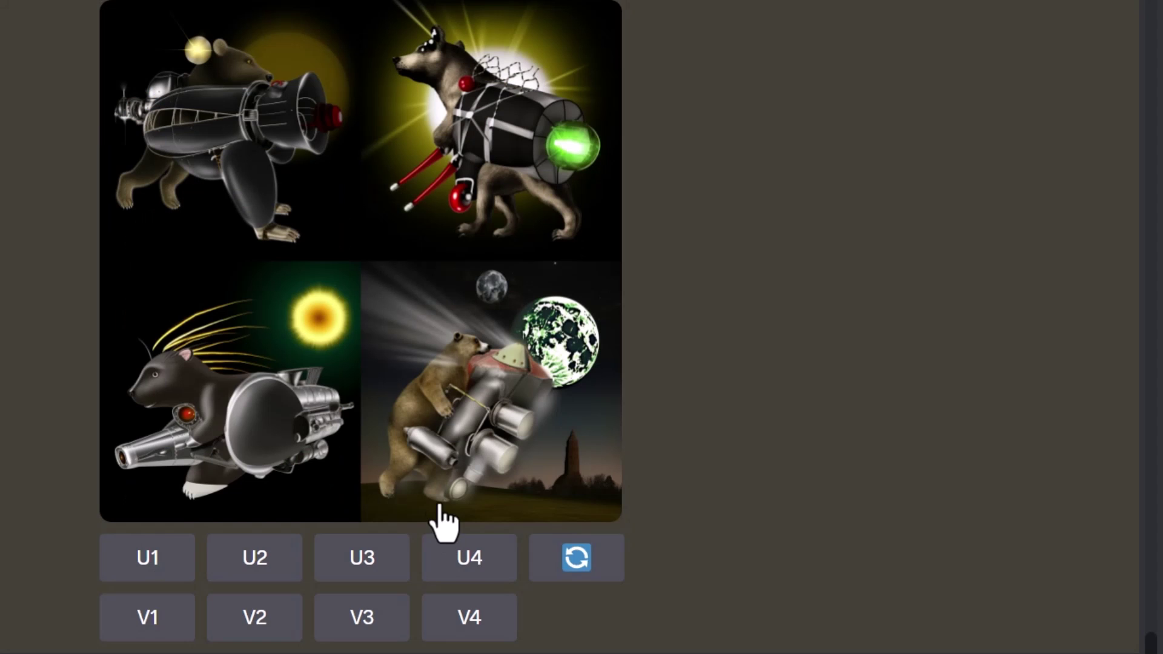
{"action": "scroll", "coordinate": [436, 485], "scroll_direction": "down", "scroll_amount": 9}
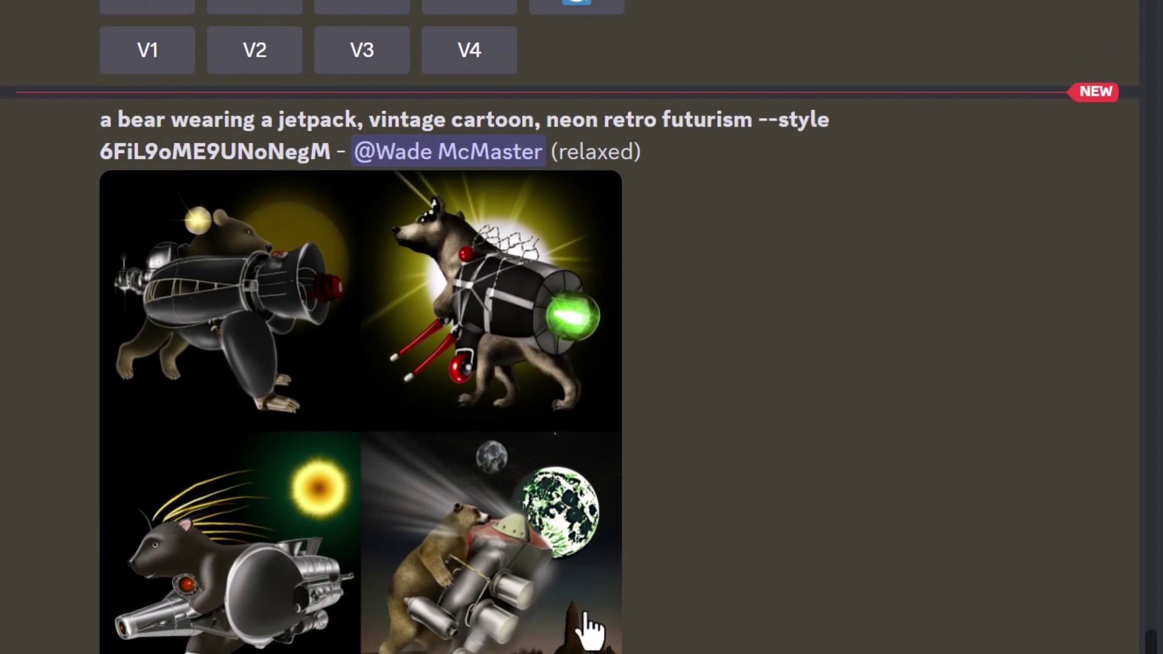
{"action": "scroll", "coordinate": [307, 570], "scroll_direction": "up", "scroll_amount": 3}
{"action": "scroll", "coordinate": [306, 570], "scroll_direction": "down", "scroll_amount": 1}
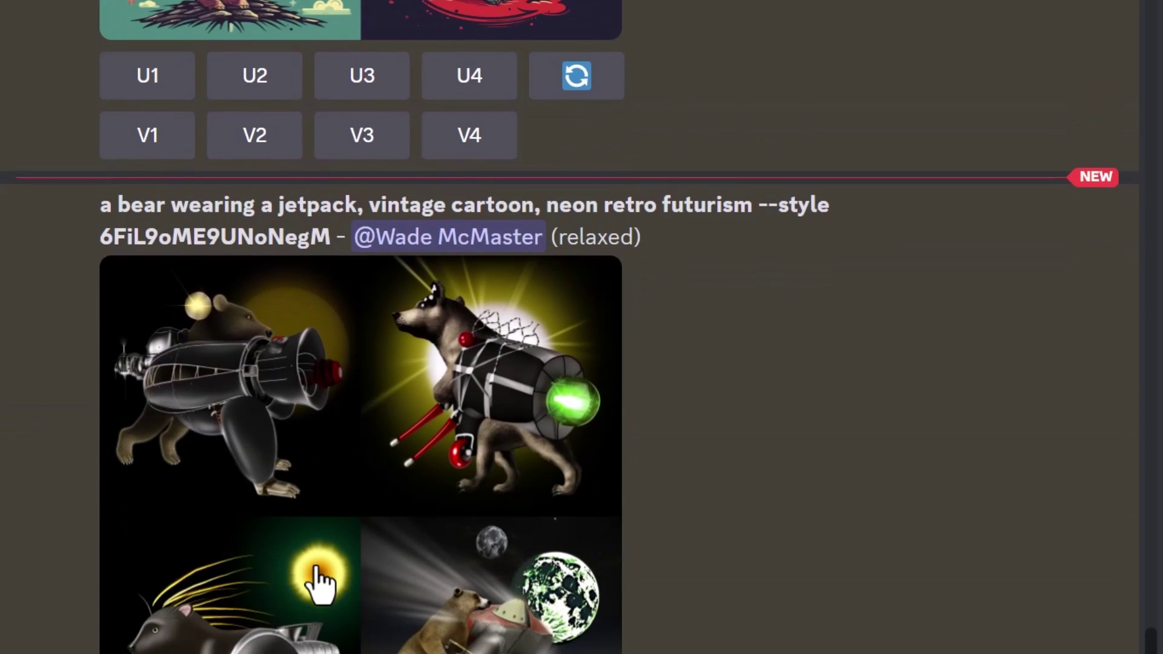
{"action": "scroll", "coordinate": [307, 570], "scroll_direction": "down", "scroll_amount": 4}
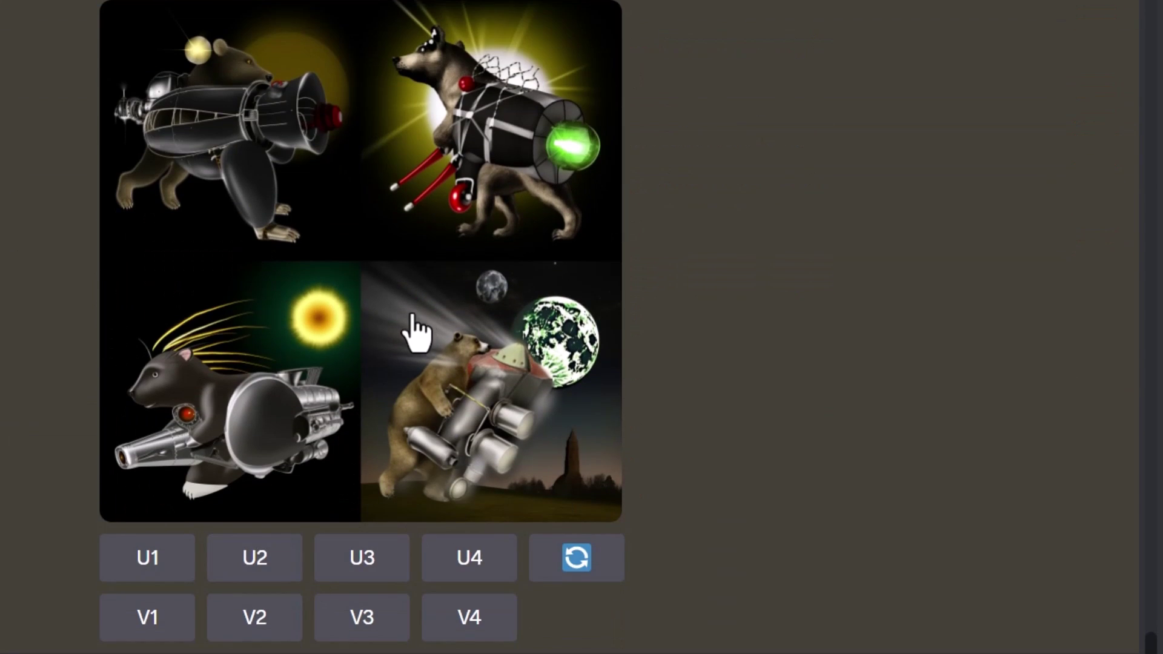
{"action": "scroll", "coordinate": [384, 333], "scroll_direction": "up", "scroll_amount": 10}
{"action": "scroll", "coordinate": [403, 254], "scroll_direction": "up", "scroll_amount": 4}
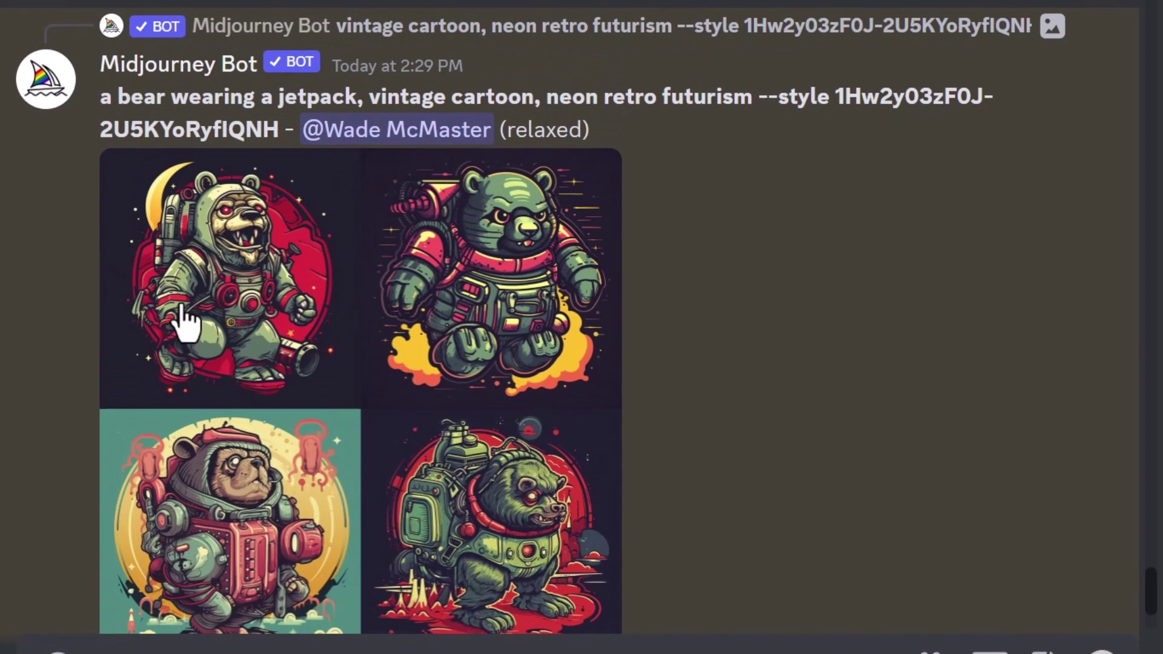
- Save --style 1Hw2y03zF0J-2U5KYoRyfIQNH as custom option vfuture using /prefer option set
{"action": "left_click_drag", "start_coordinate": [759, 97], "coordinate": [280, 127]}
{"action": "key", "text": "ctrl+c"}
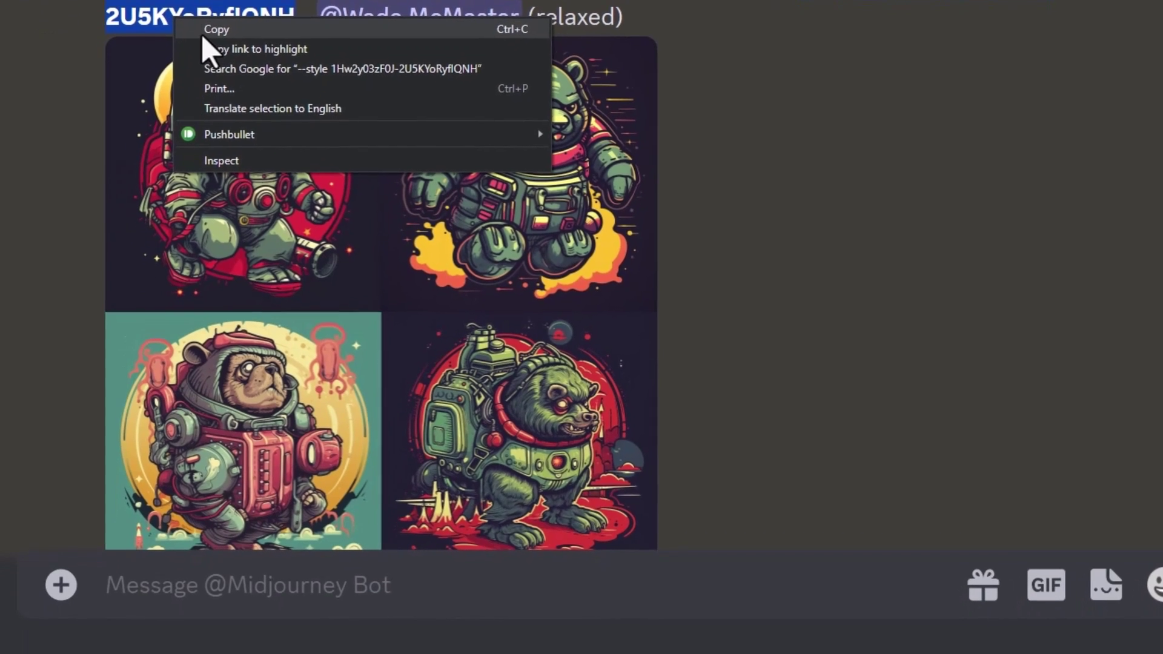
{"action": "key", "text": "Escape"}
{"action": "type", "text": "/prefer"}
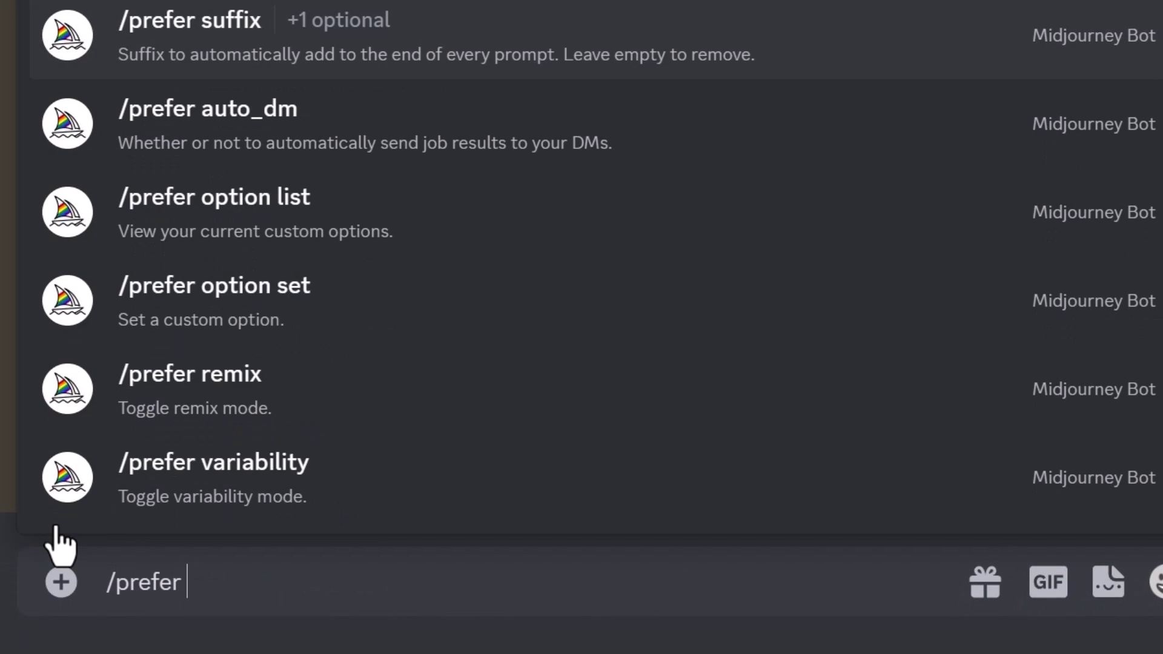
{"action": "type", "text": " option set"}
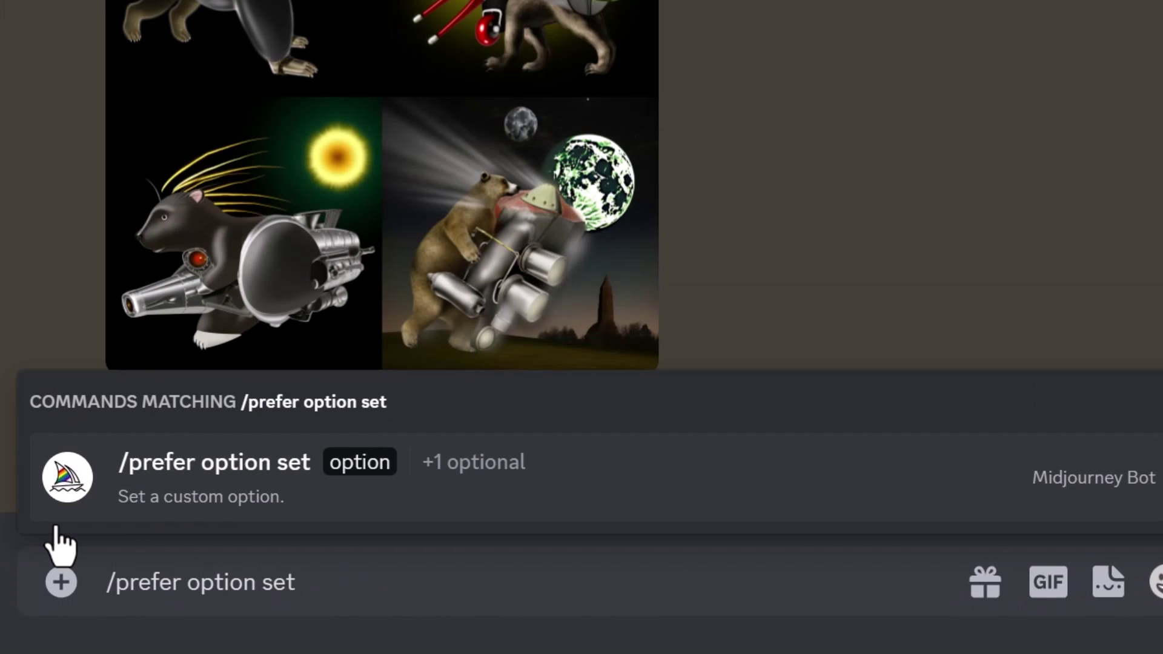
{"action": "left_click", "coordinate": [362, 469]}
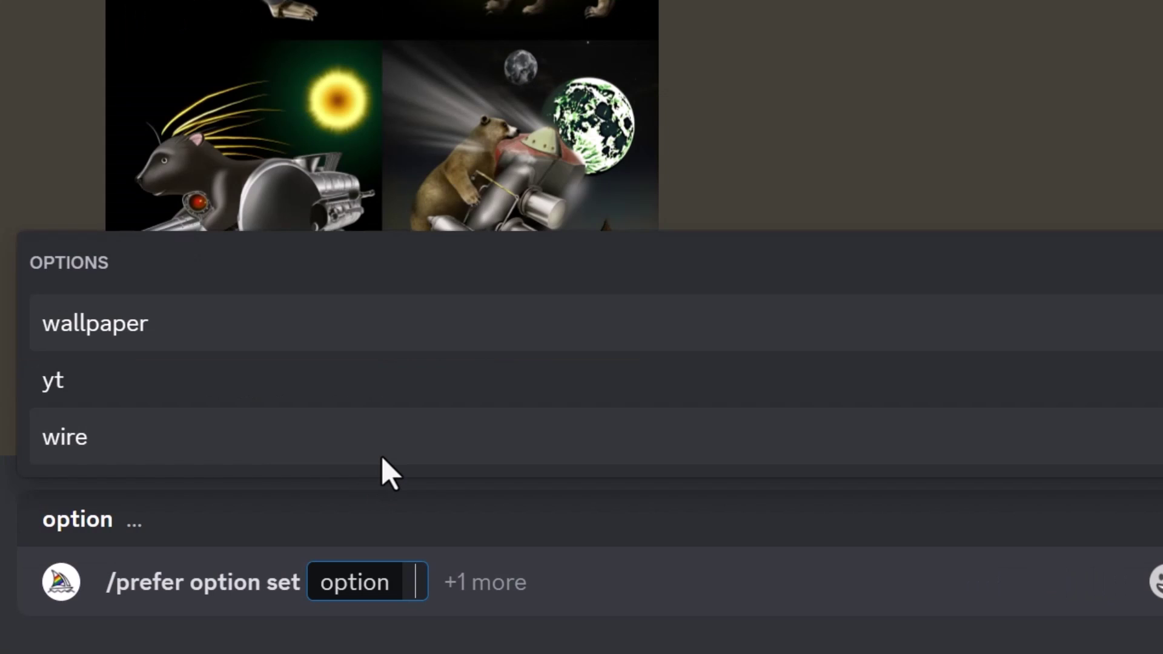
{"action": "type", "text": "vfuture"}
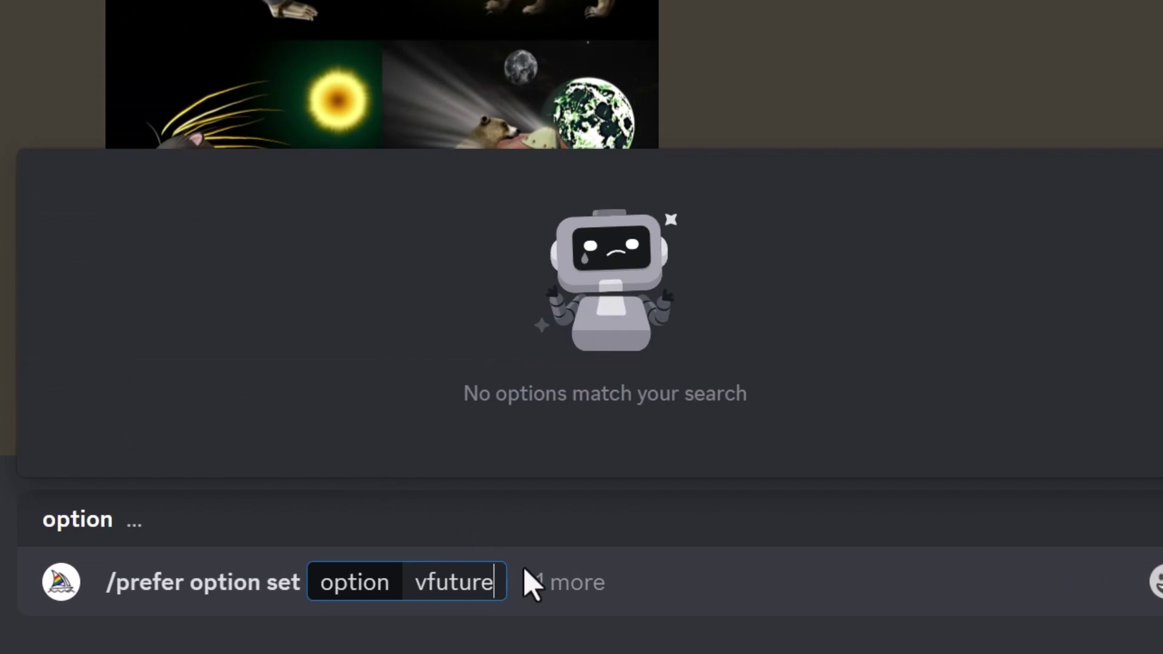
{"action": "left_click", "coordinate": [556, 589]}
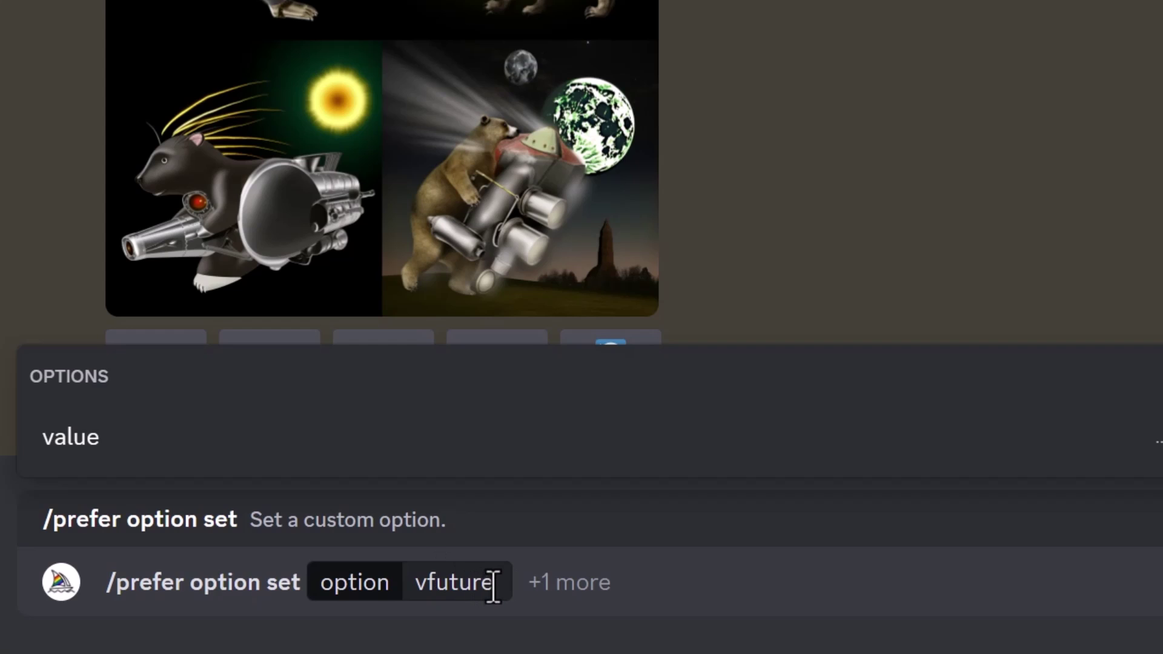
{"action": "left_click", "coordinate": [77, 442]}
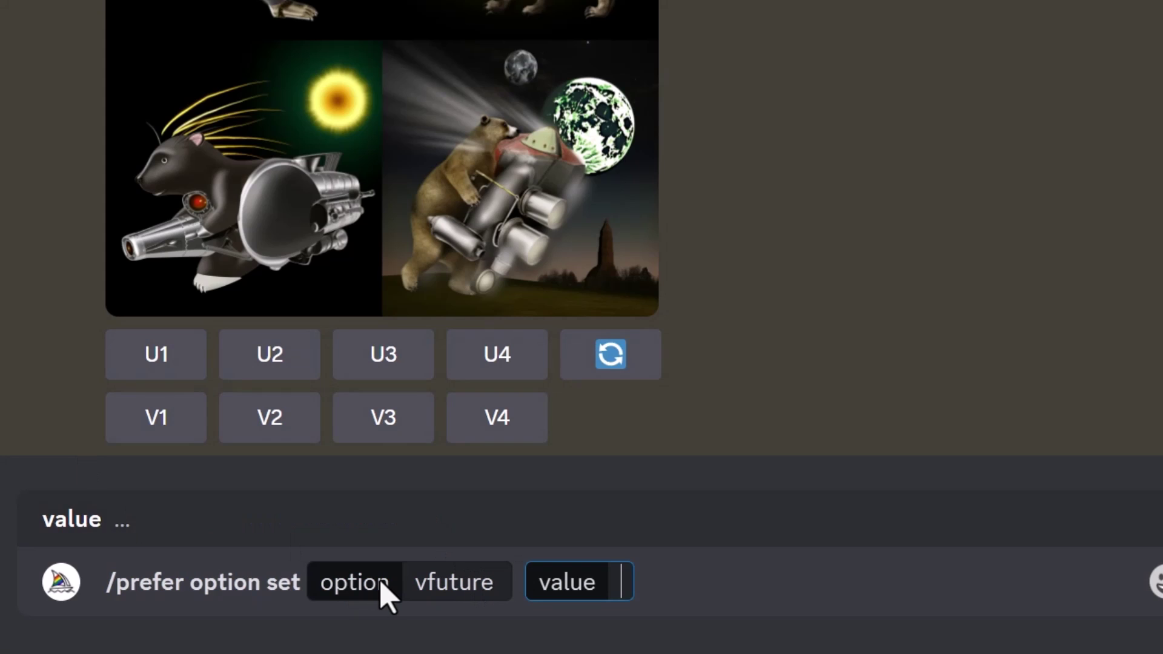
{"action": "key", "text": "ctrl+v"}
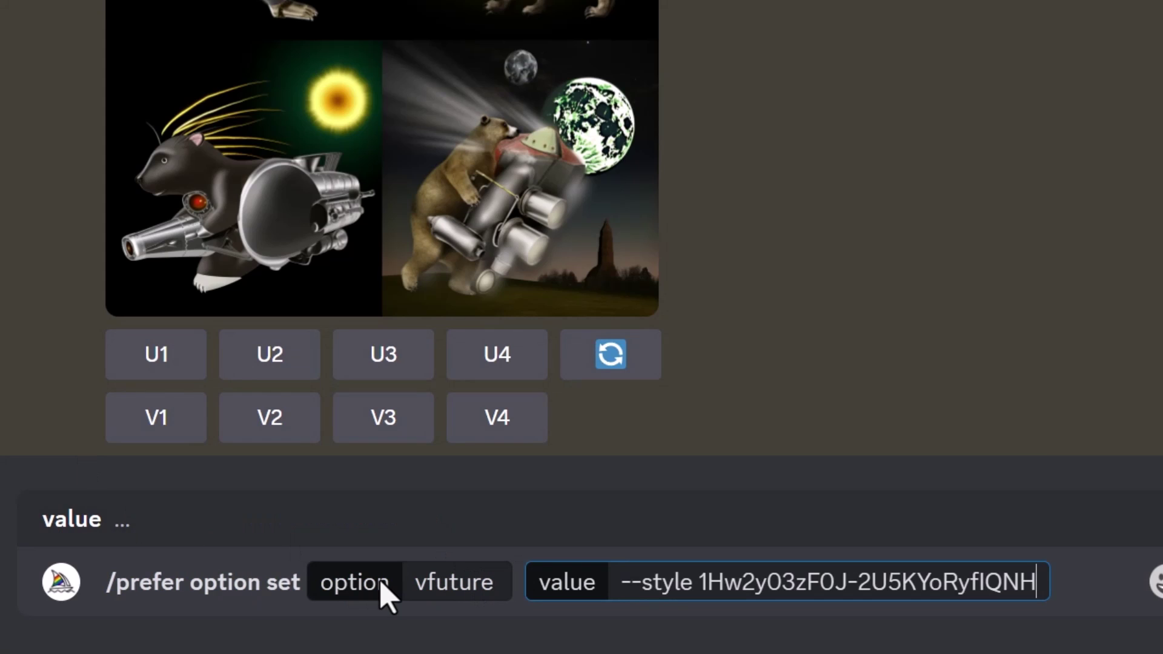
{"action": "left_click", "coordinate": [493, 583]}
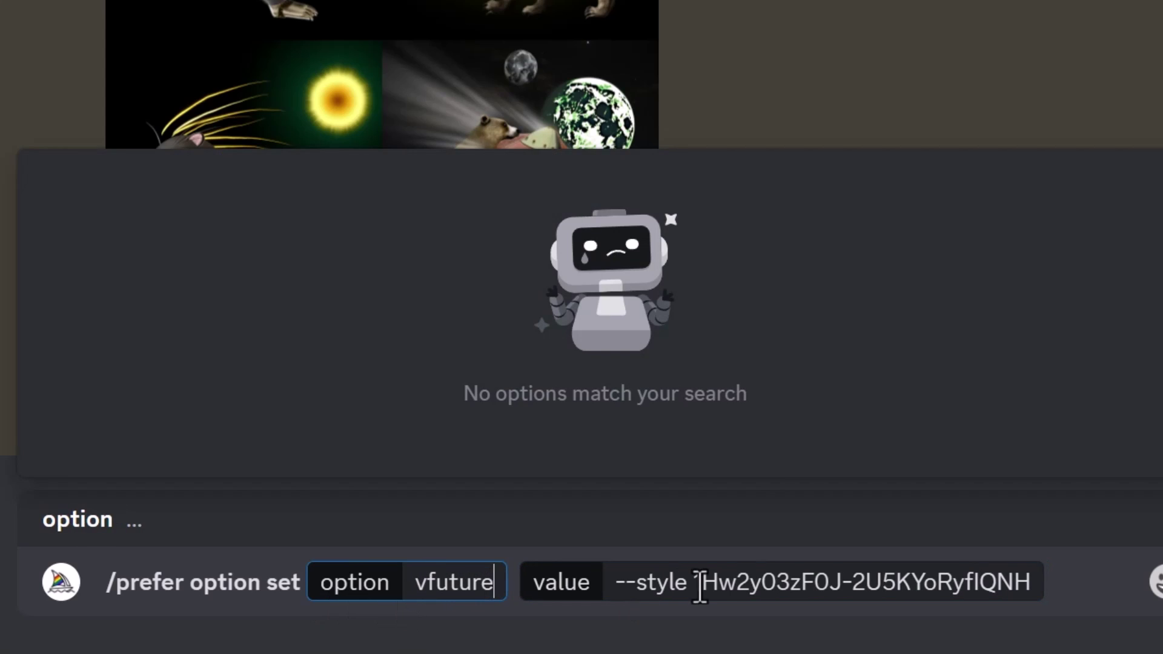
{"action": "left_click", "coordinate": [1020, 582]}
{"action": "key", "text": "Return"}
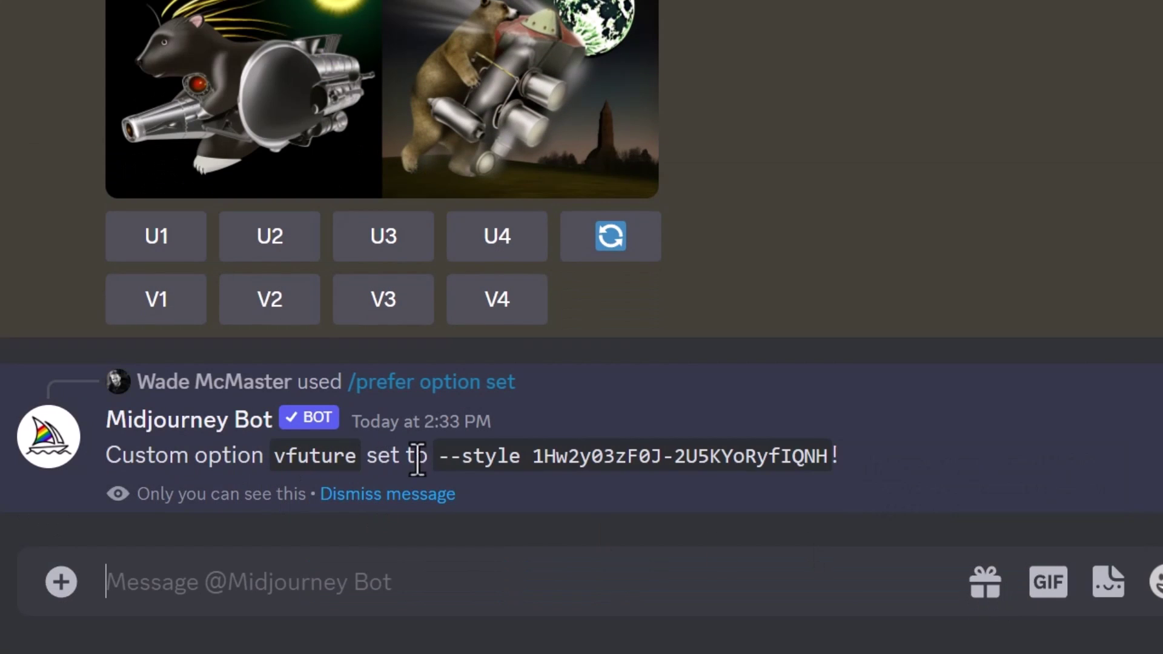
- Generate 'darthvader on holiday --vfuture' and check the expanded style code
{"action": "type", "text": "/ima"}
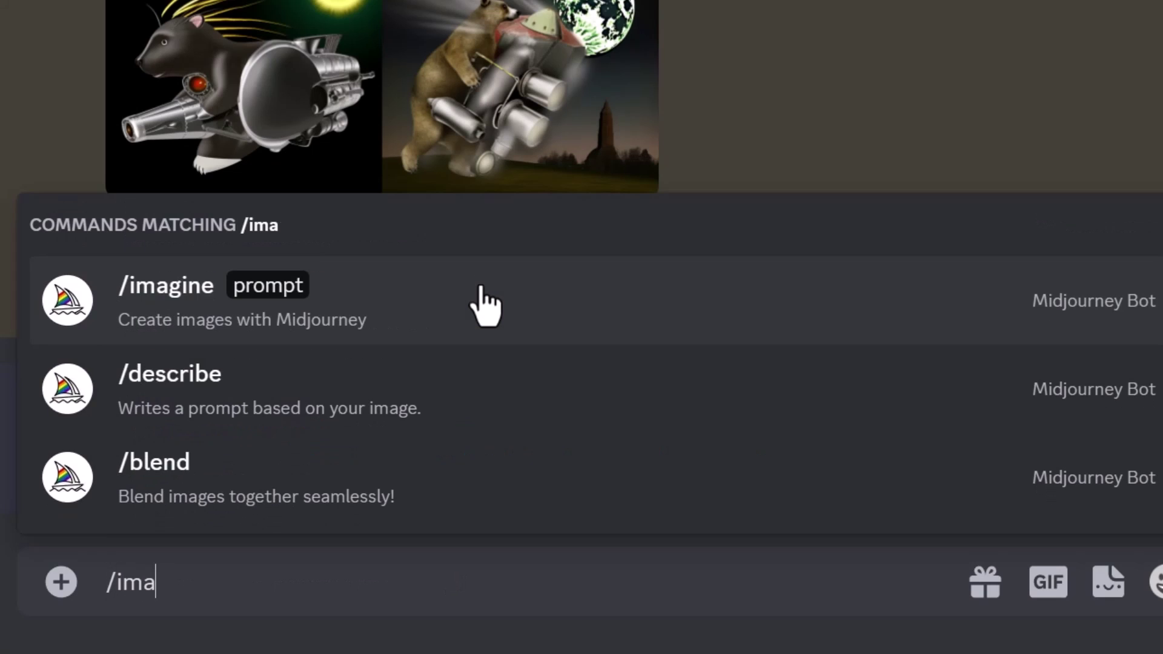
{"action": "key", "text": "Tab"}
{"action": "type", "text": "darthvader on holiday"}
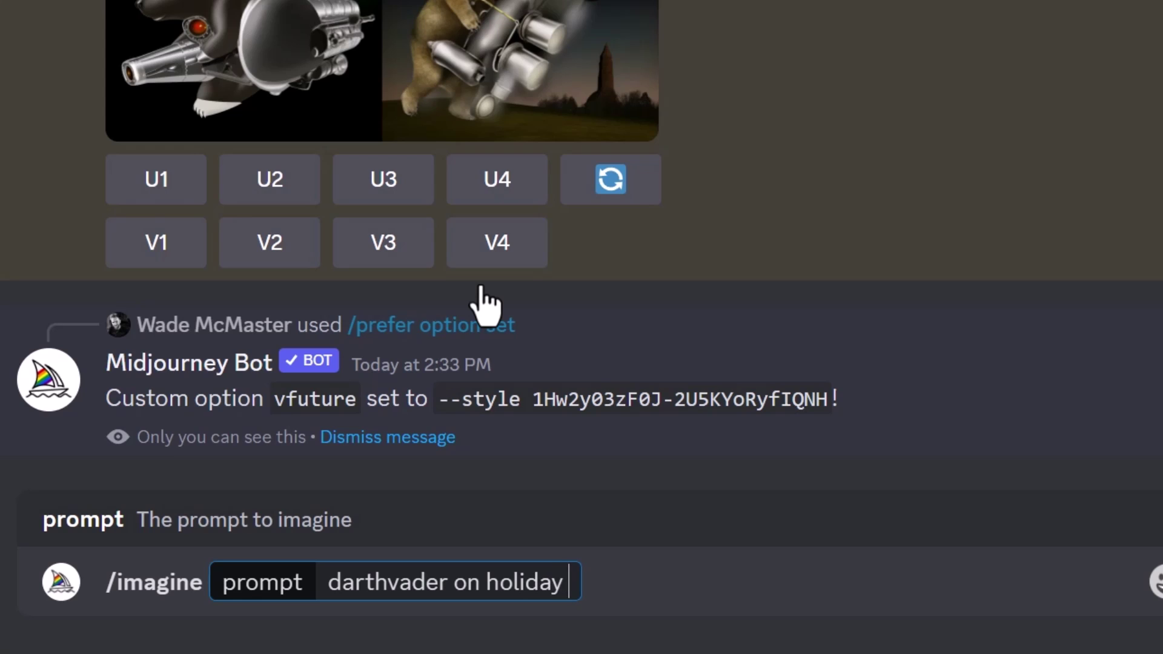
{"action": "type", "text": " --vfuture"}
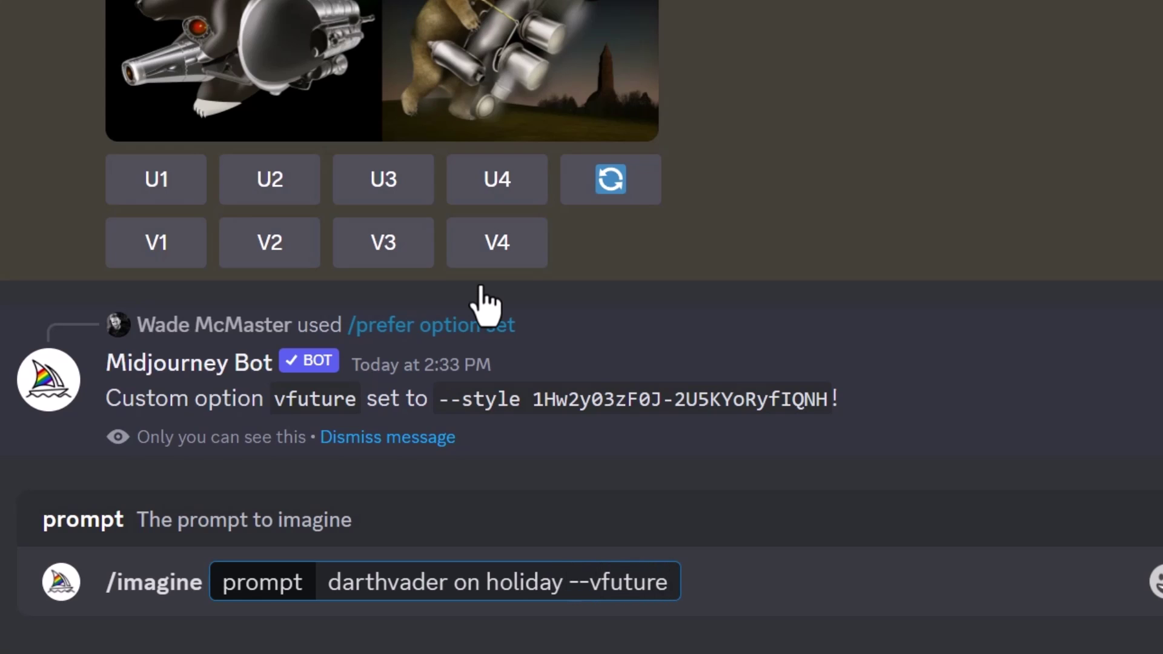
{"action": "key", "text": "Return"}
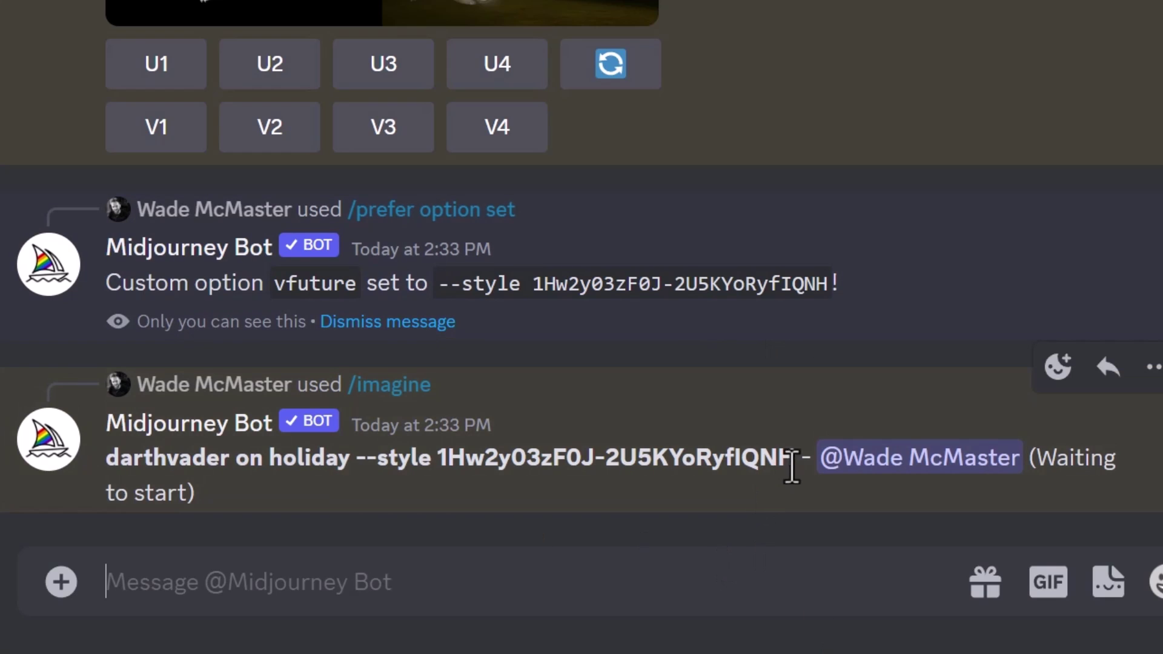
{"action": "left_click_drag", "start_coordinate": [795, 459], "coordinate": [361, 463]}
{"action": "left_click", "coordinate": [447, 461]}
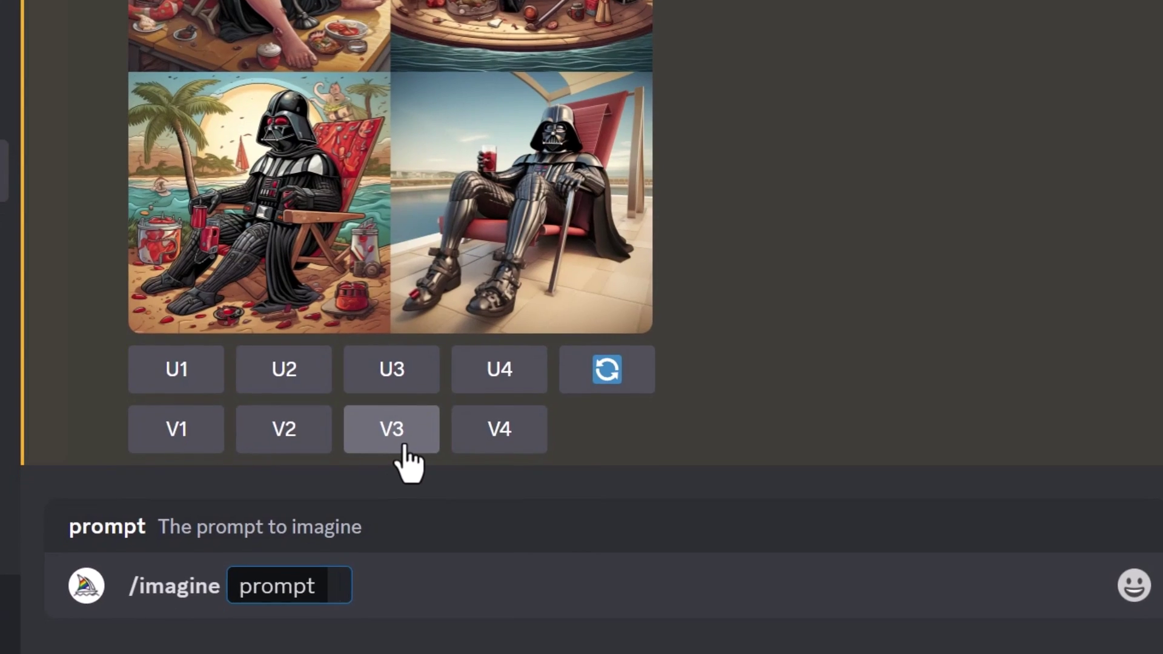
- Generate 'incredible hulk, vintage cartoon, neon retro futurism --vfuture' with /imagine
{"action": "type", "text": "incredible hulk, vintage cartoon, neon retro futurism"}
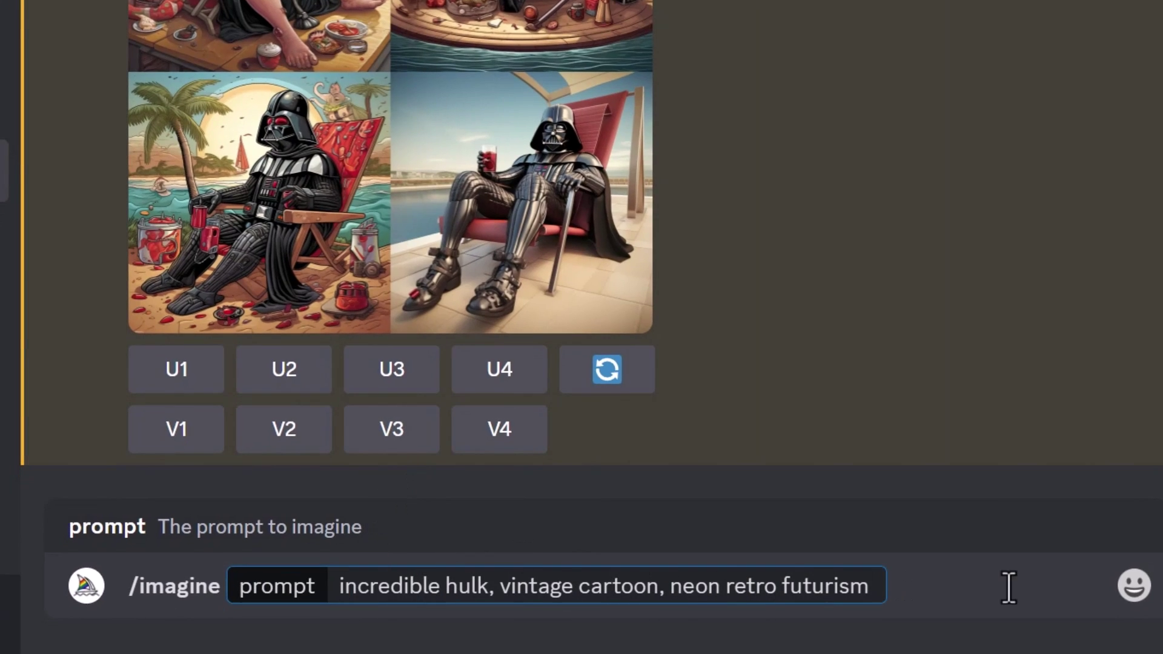
{"action": "type", "text": "--v"}
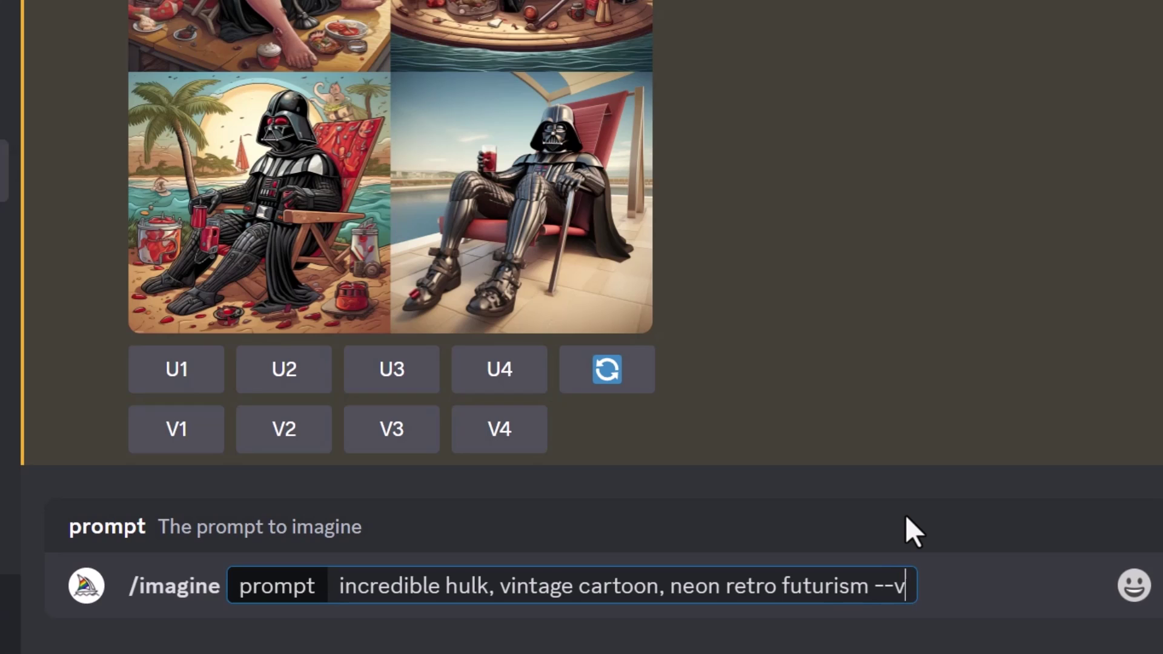
{"action": "type", "text": "future"}
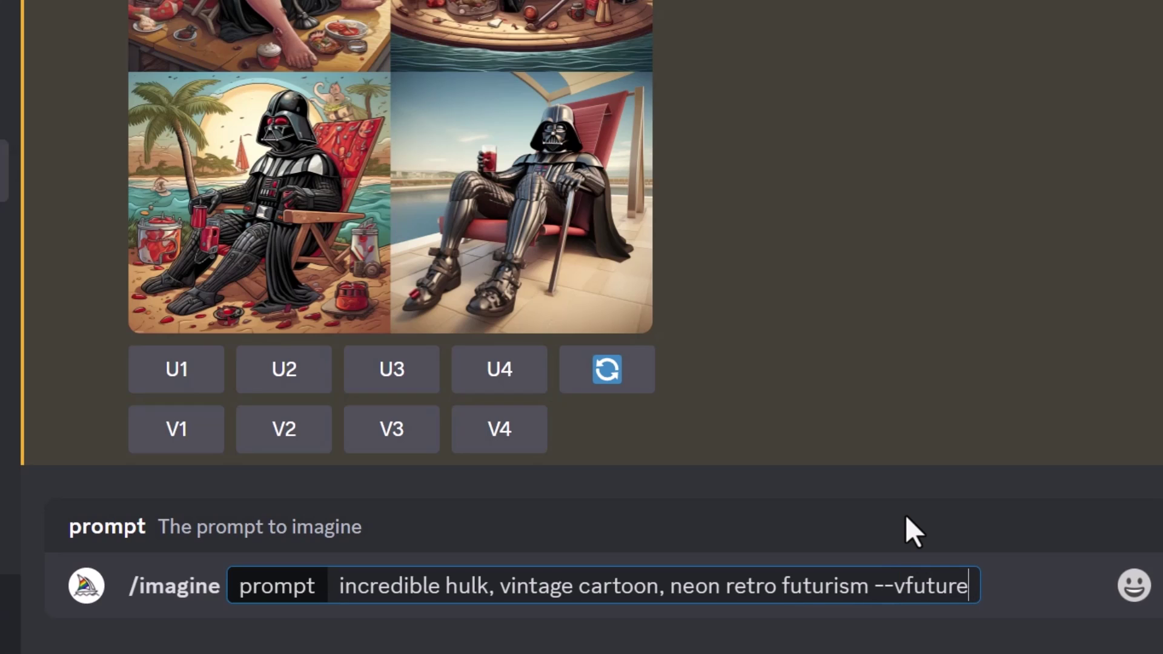
{"action": "key", "text": "Return"}
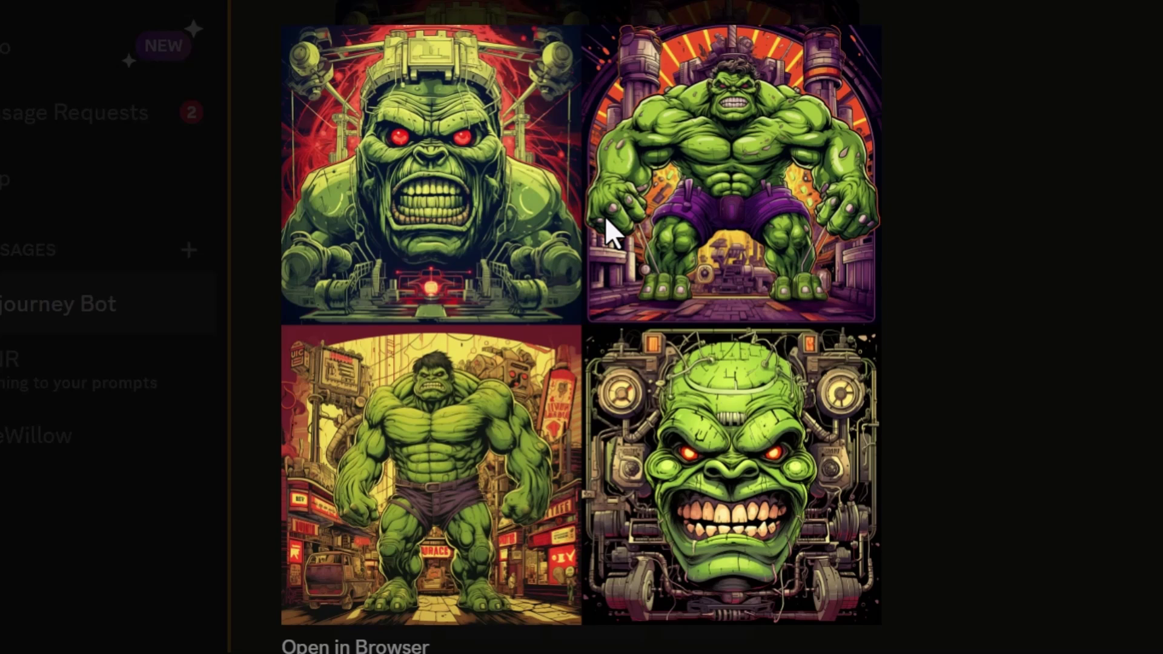
- Close the Hulk image viewer and scroll through the retro-futurism Style Tuner grid
{"action": "left_click", "coordinate": [997, 285]}
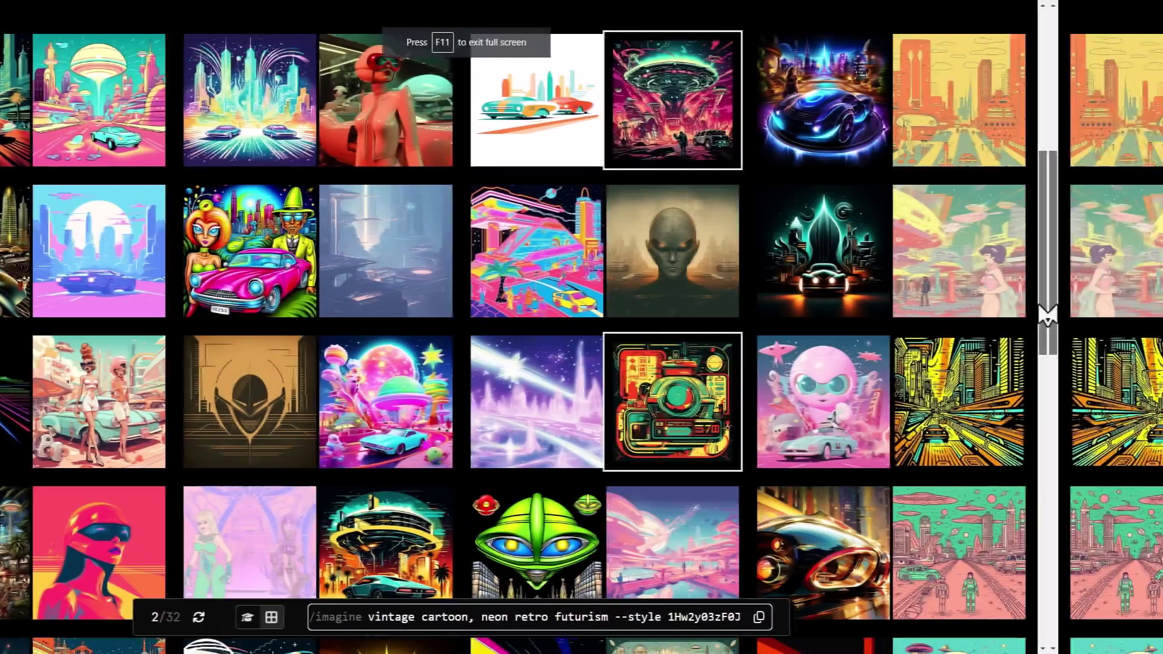
{"action": "scroll", "coordinate": [298, 424], "scroll_direction": "down", "scroll_amount": 7}
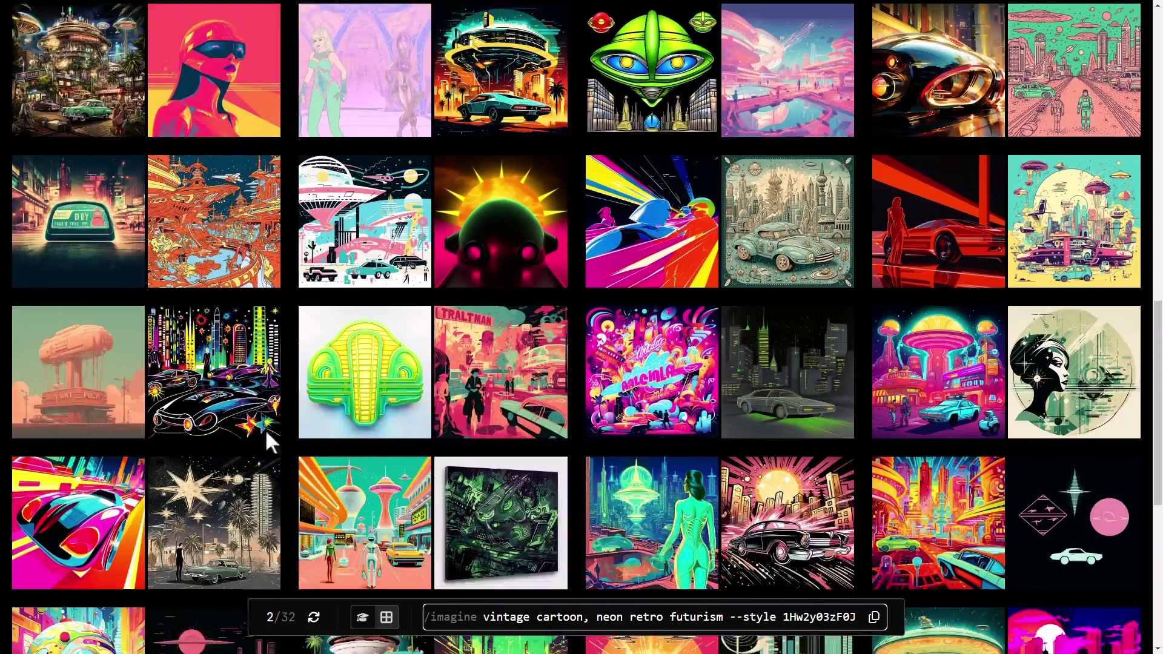
{"action": "scroll", "coordinate": [266, 429], "scroll_direction": "up", "scroll_amount": 15}
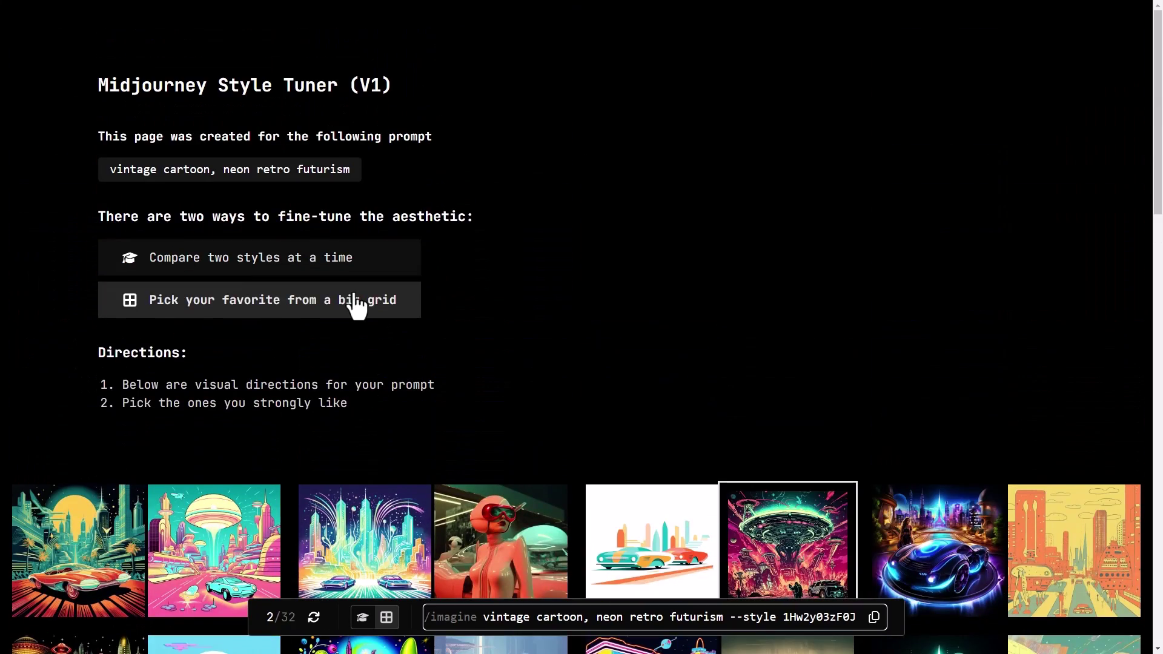
{"action": "scroll", "coordinate": [516, 189], "scroll_direction": "down", "scroll_amount": 4}
{"action": "scroll", "coordinate": [492, 257], "scroll_direction": "down", "scroll_amount": 10}
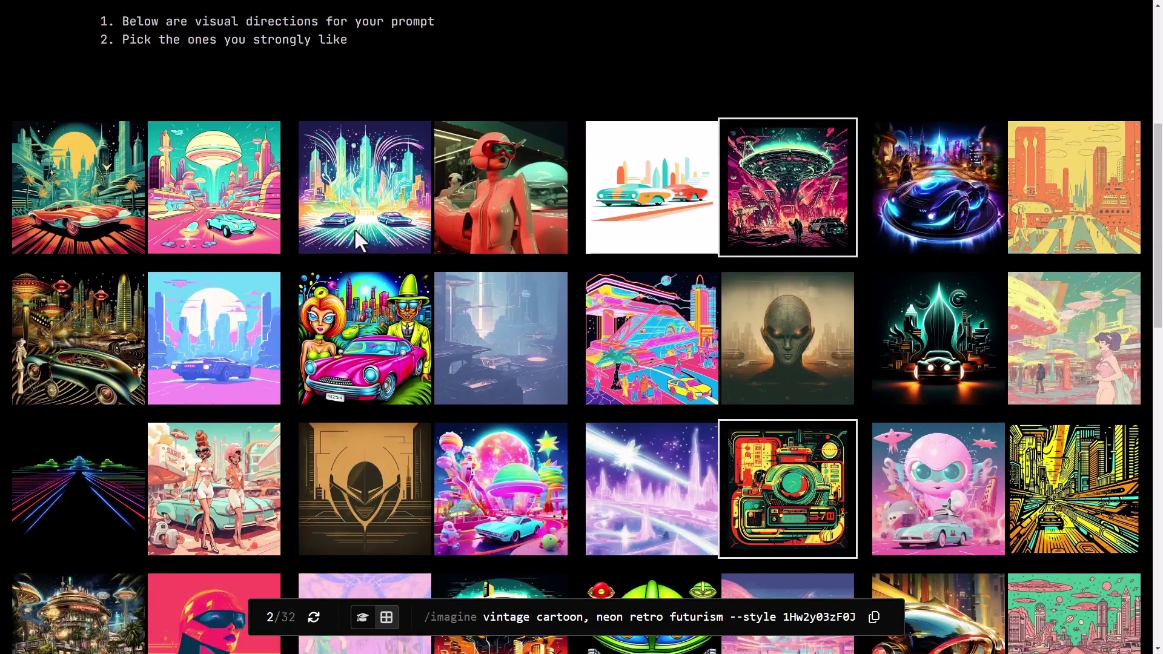
{"action": "scroll", "coordinate": [112, 284], "scroll_direction": "down", "scroll_amount": 2}
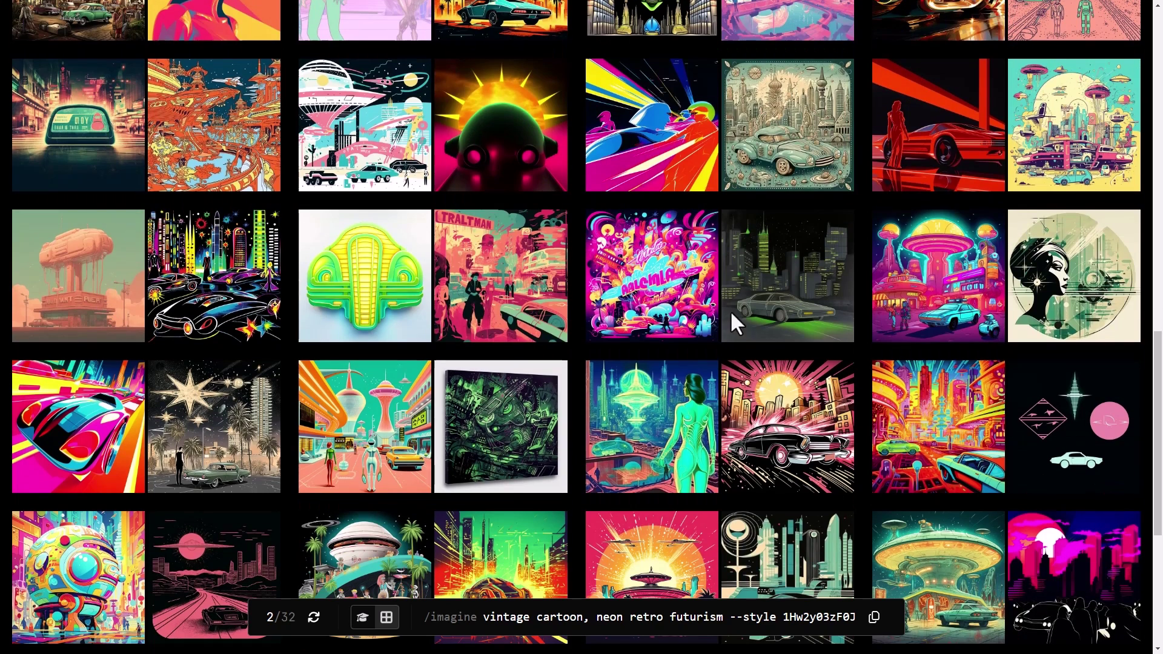